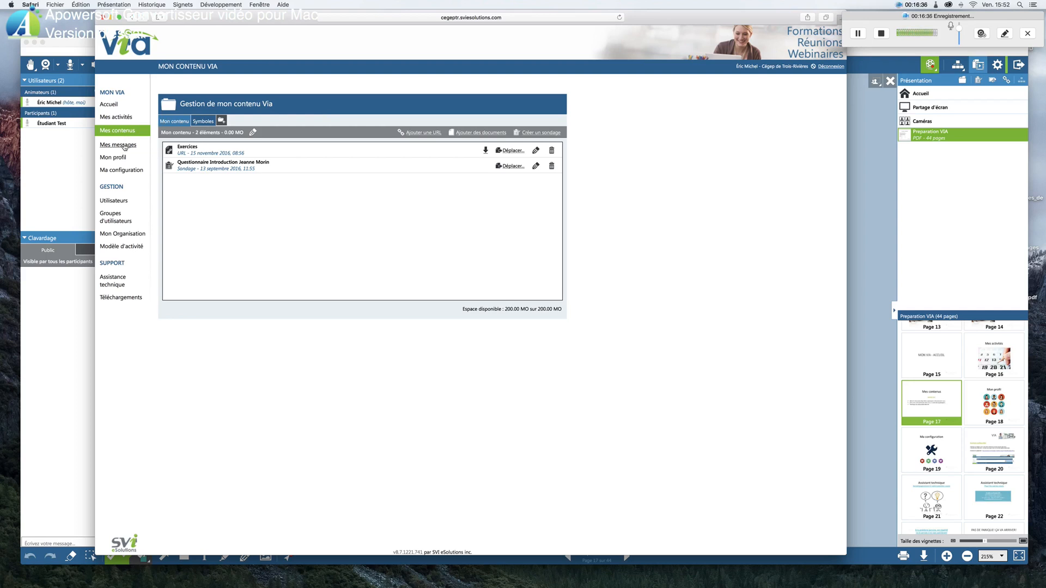
Consult the Mes messages page and the Mon profil page of the Via account
{"action": "left_click", "coordinate": [124, 144]}
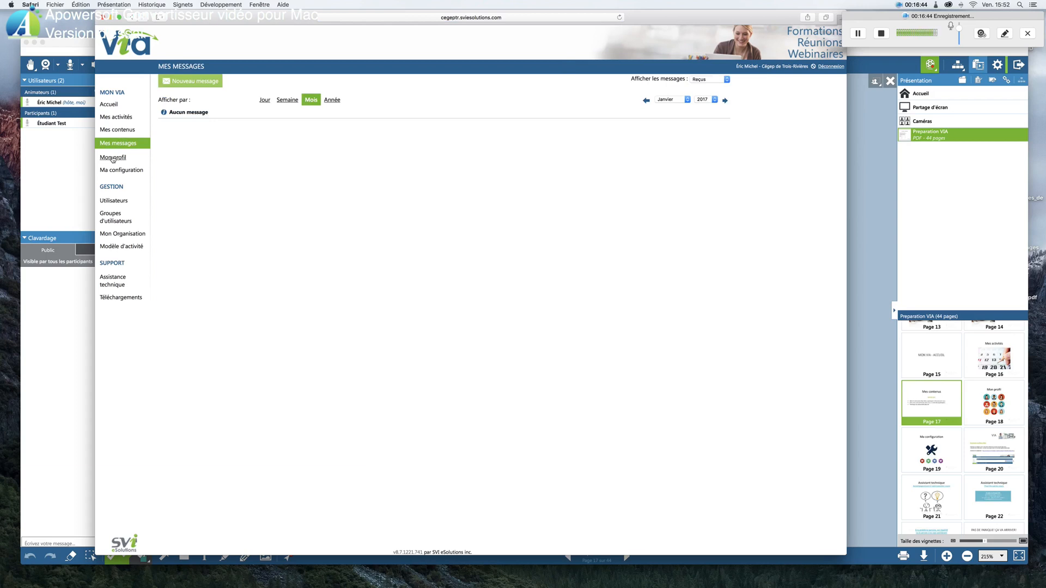
{"action": "left_click", "coordinate": [112, 157]}
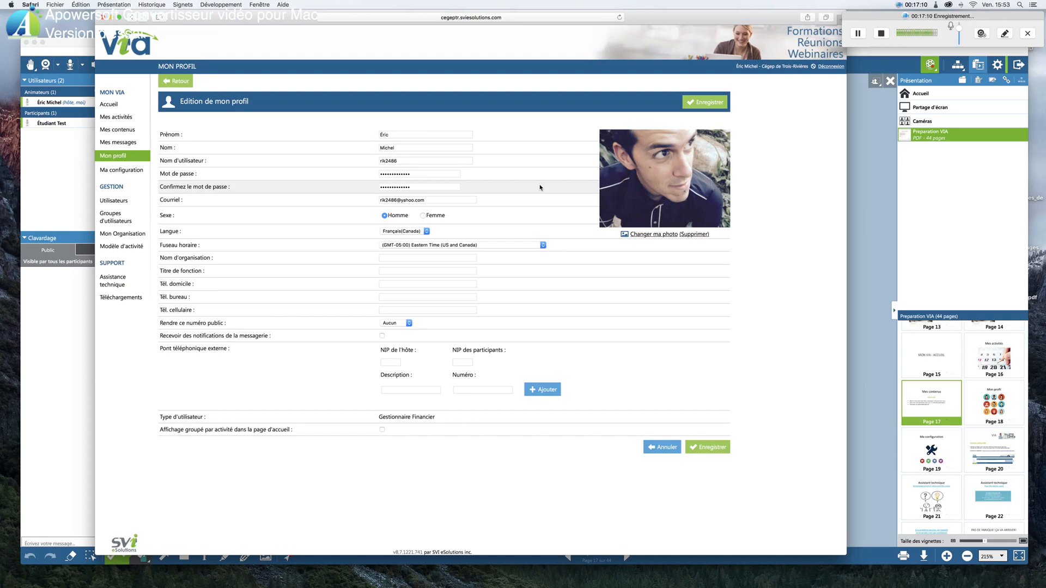
Launch the configuration assistant from Ma configuration, postponing the decision to save the password
{"action": "left_click", "coordinate": [126, 170]}
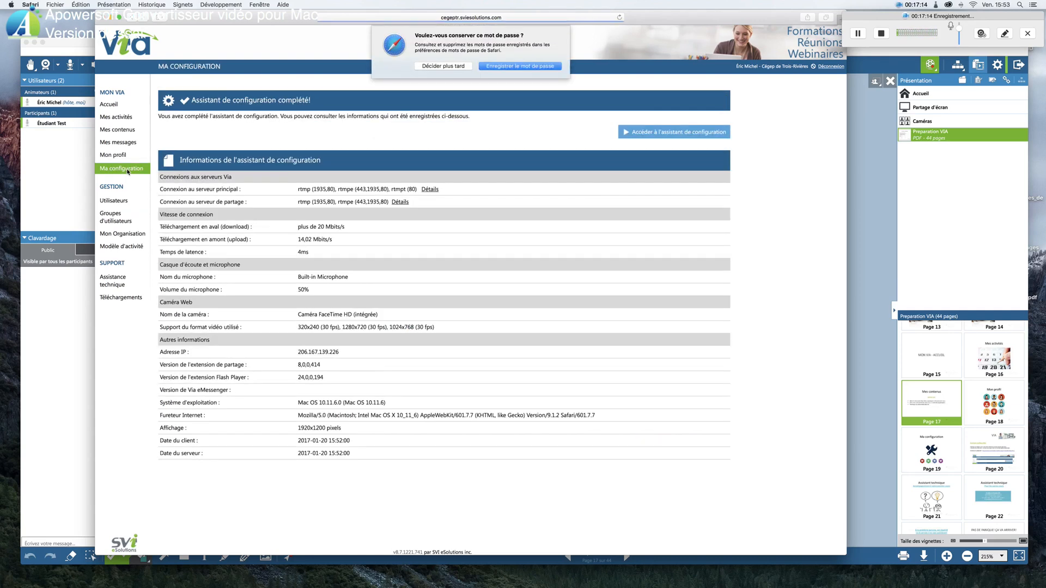
{"action": "left_click", "coordinate": [443, 66]}
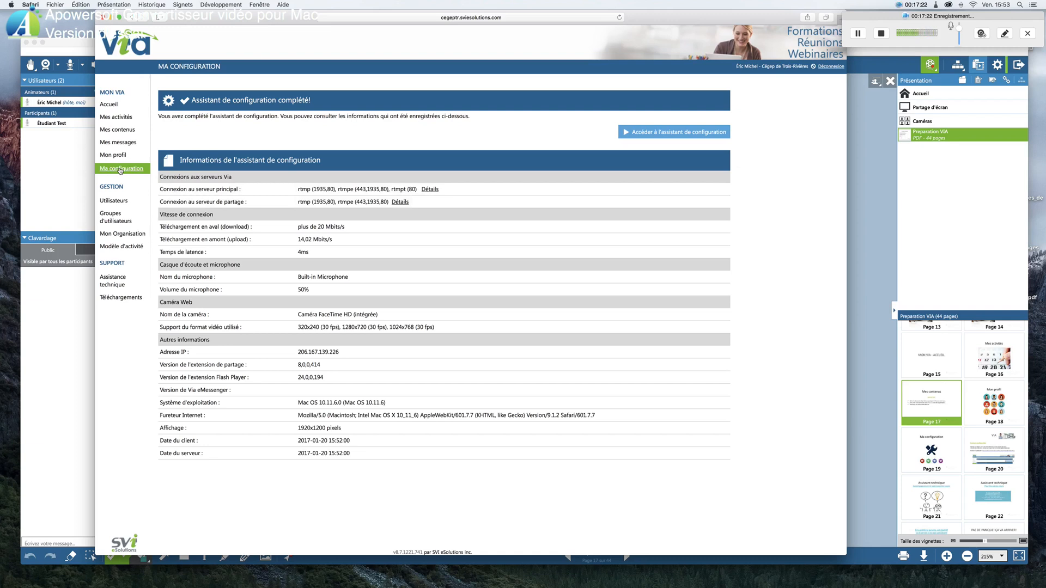
{"action": "left_click", "coordinate": [669, 133]}
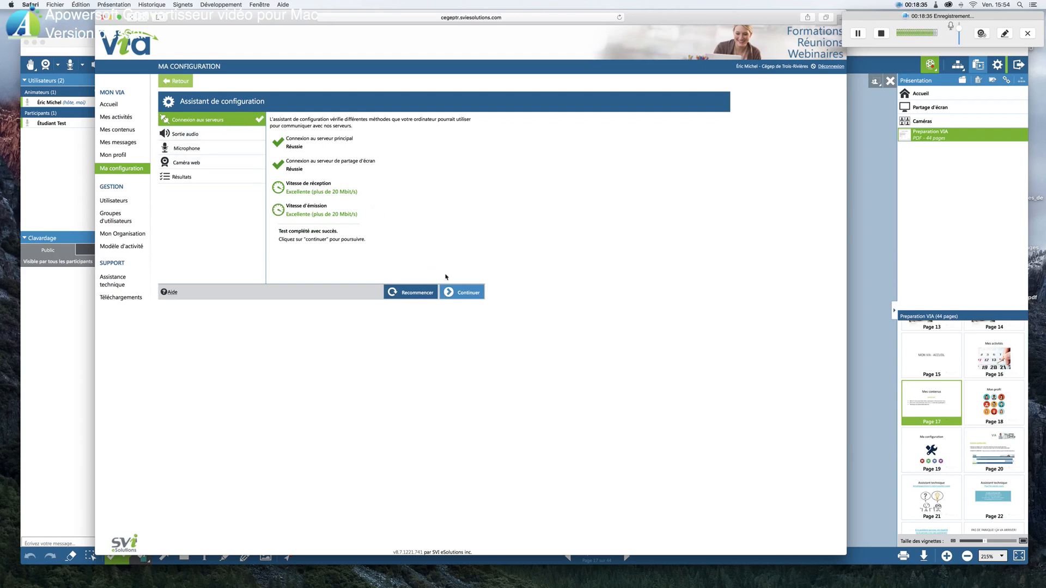
Accept the server connection test, stop the test music and validate the audio output as heard
{"action": "left_click", "coordinate": [467, 293]}
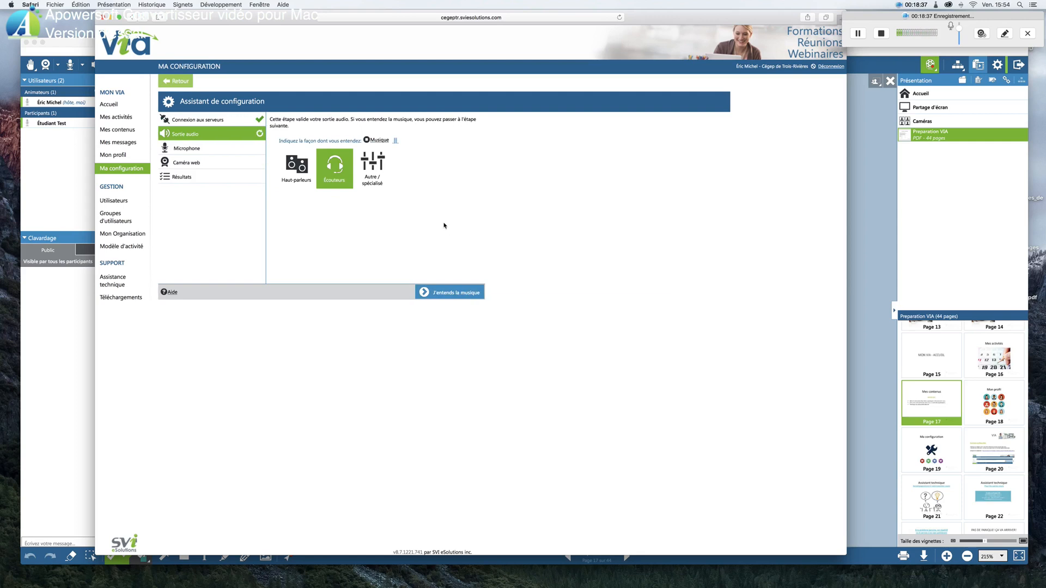
{"action": "left_click", "coordinate": [367, 141]}
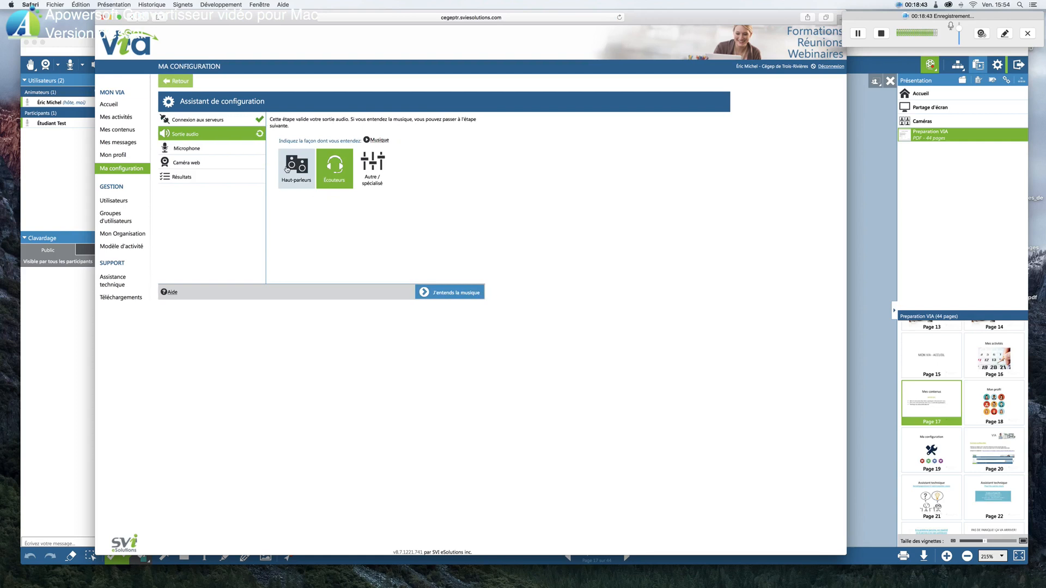
{"action": "left_click", "coordinate": [455, 294]}
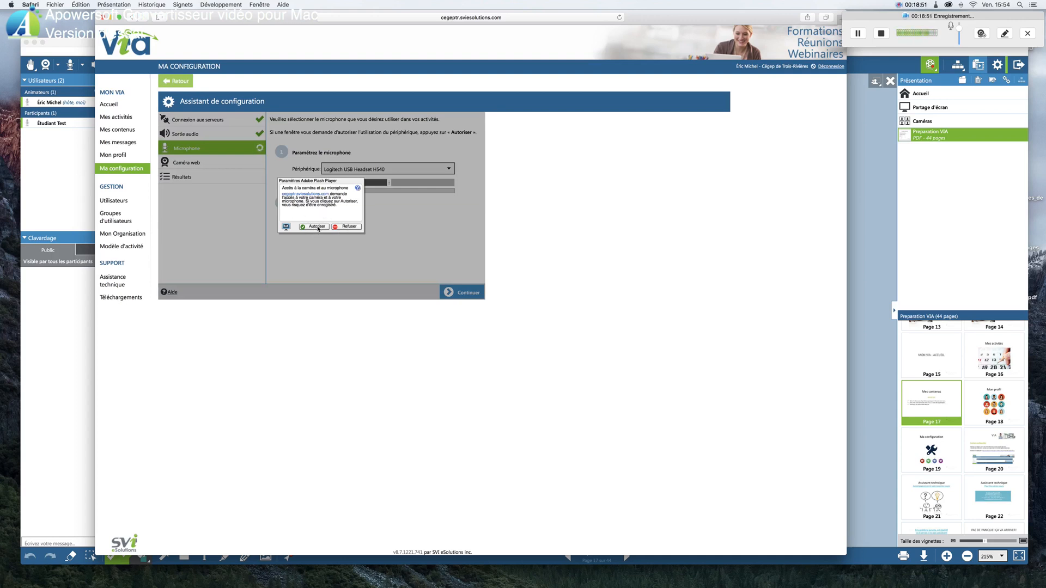
Authorize Flash Player's camera and microphone access, and validate the Logitech USB Headset H540 microphone with its volume set to 45%
{"action": "left_click", "coordinate": [317, 226]}
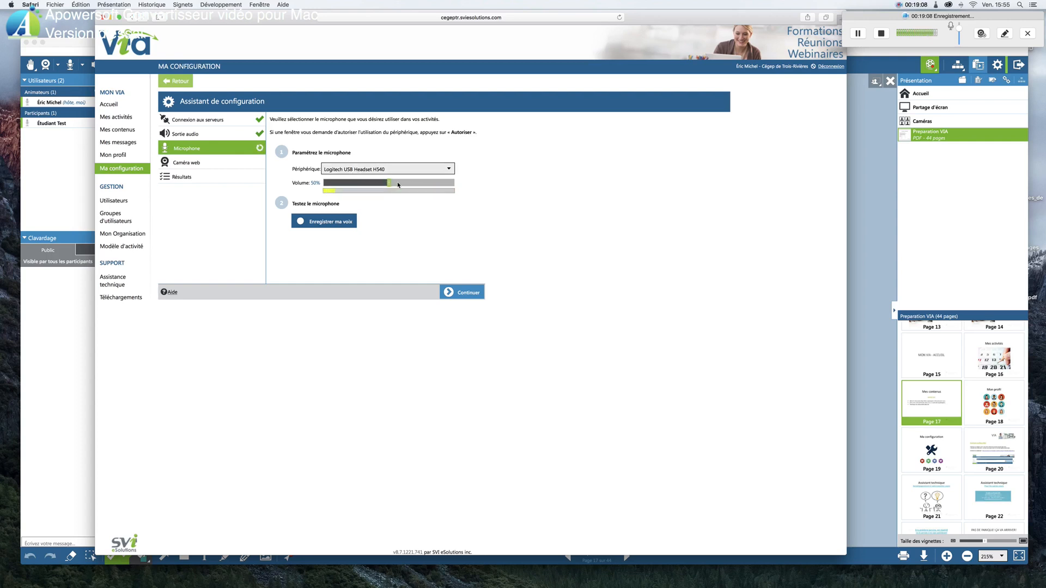
{"action": "left_click_drag", "start_coordinate": [389, 184], "coordinate": [383, 185]}
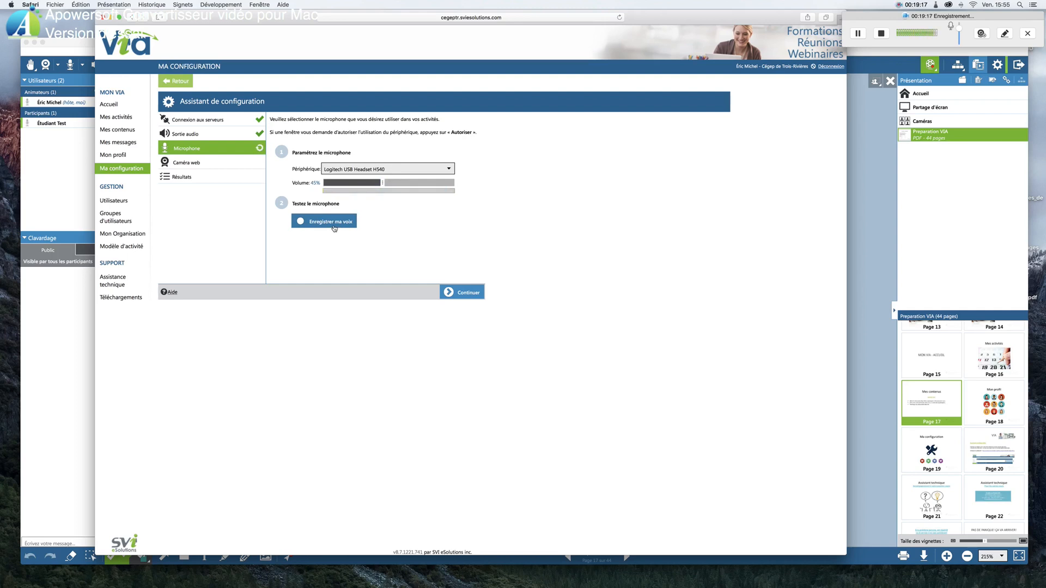
{"action": "left_click", "coordinate": [449, 170]}
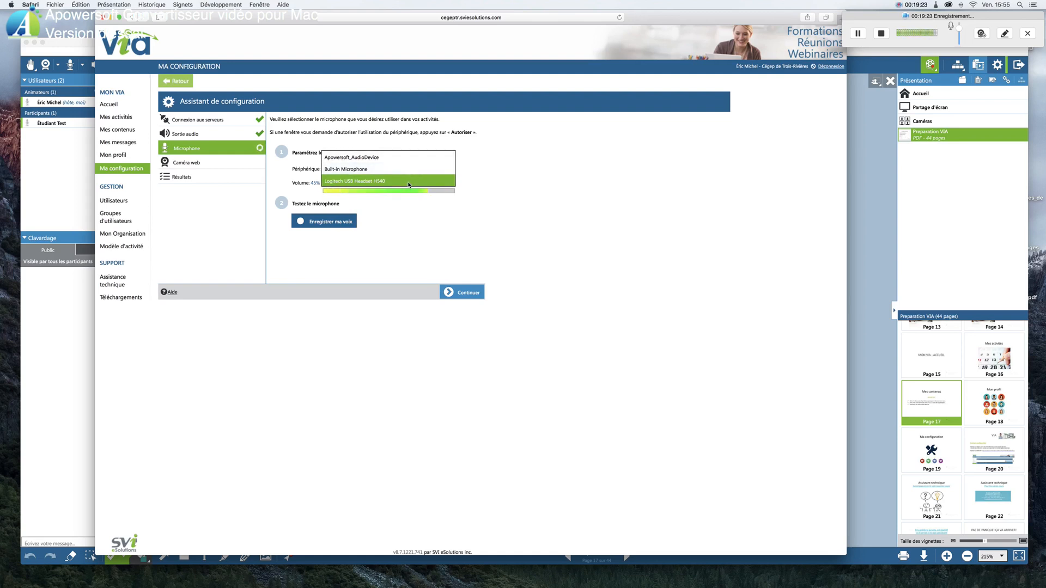
{"action": "left_click", "coordinate": [463, 226]}
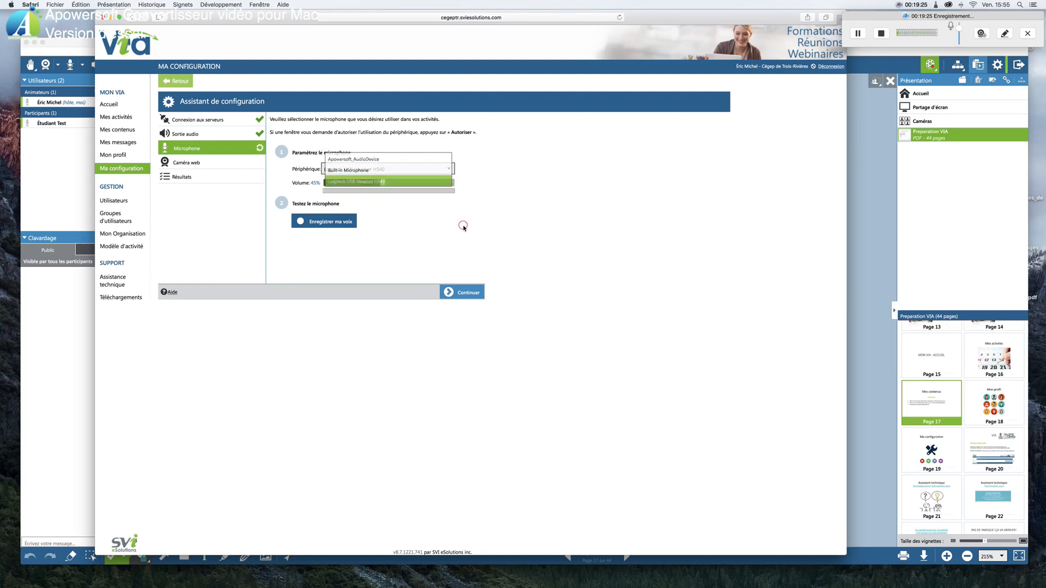
{"action": "left_click", "coordinate": [465, 294]}
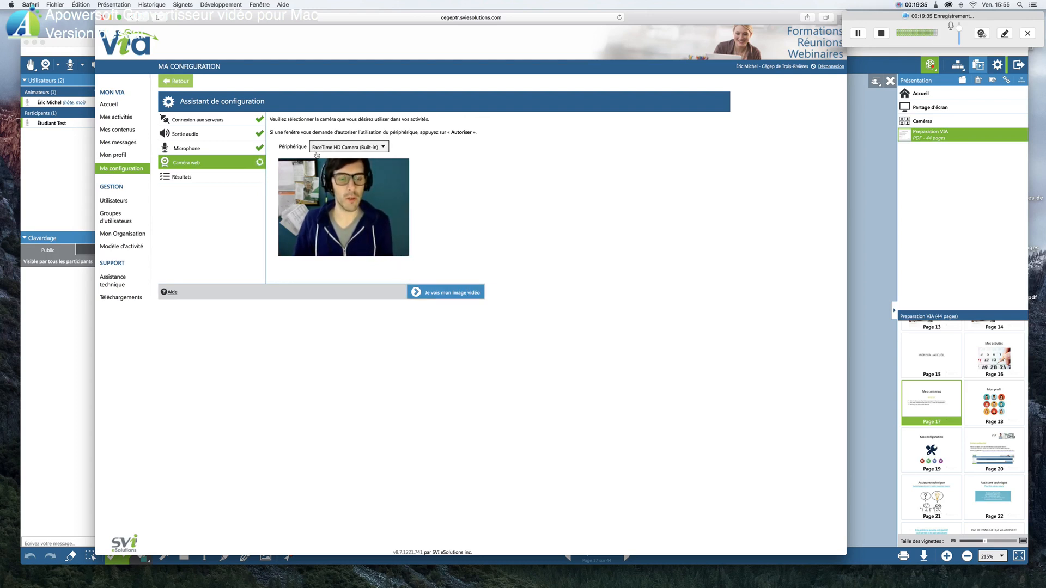
Validate the webcam image and finish the configuration assistant
{"action": "left_click", "coordinate": [466, 295]}
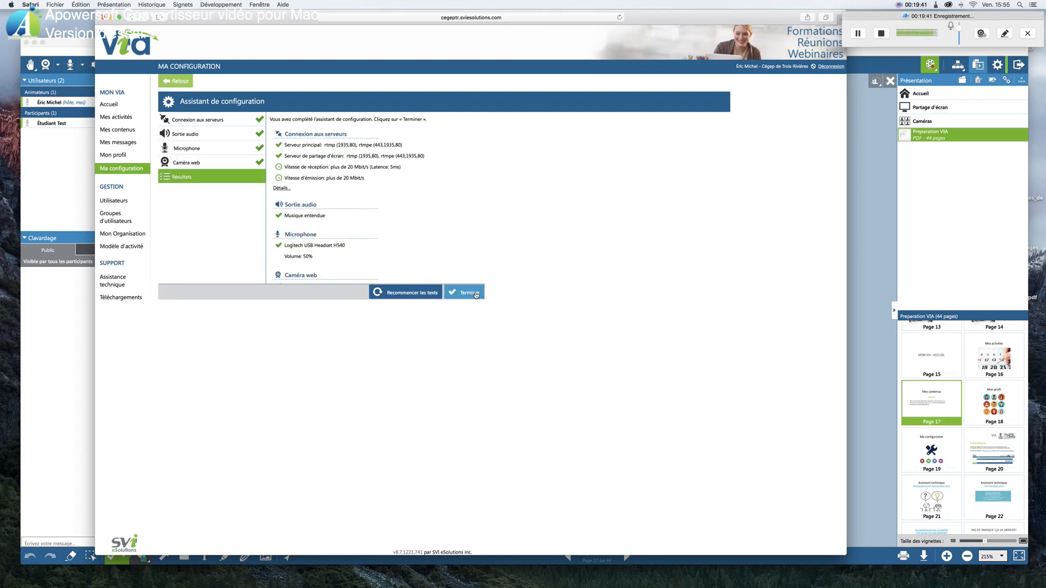
{"action": "left_click", "coordinate": [471, 293]}
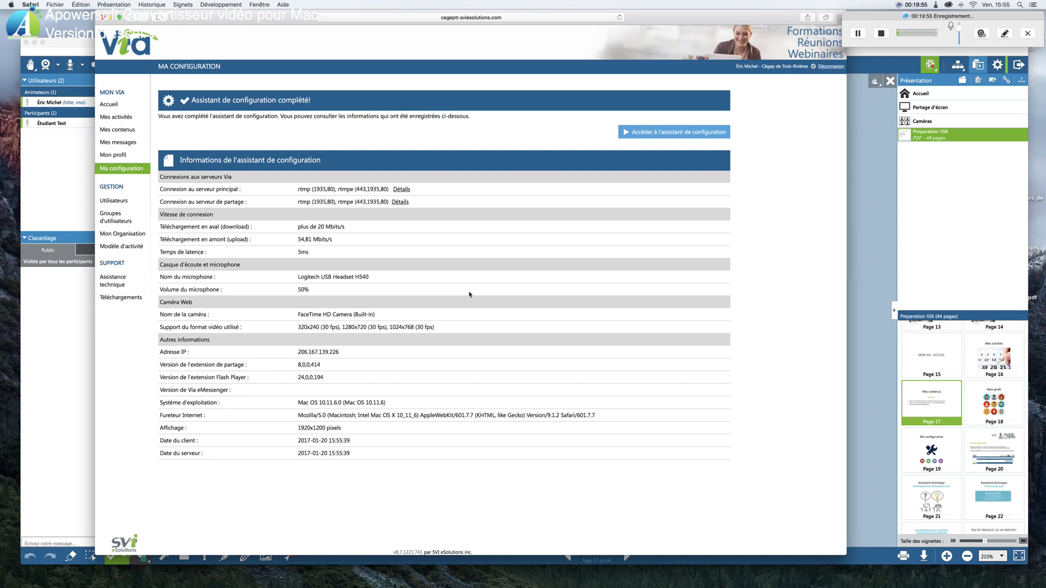
Return to the Via activity window and advance the Preparation VIA presentation to page 21, Assistant technique
{"action": "left_click", "coordinate": [868, 168]}
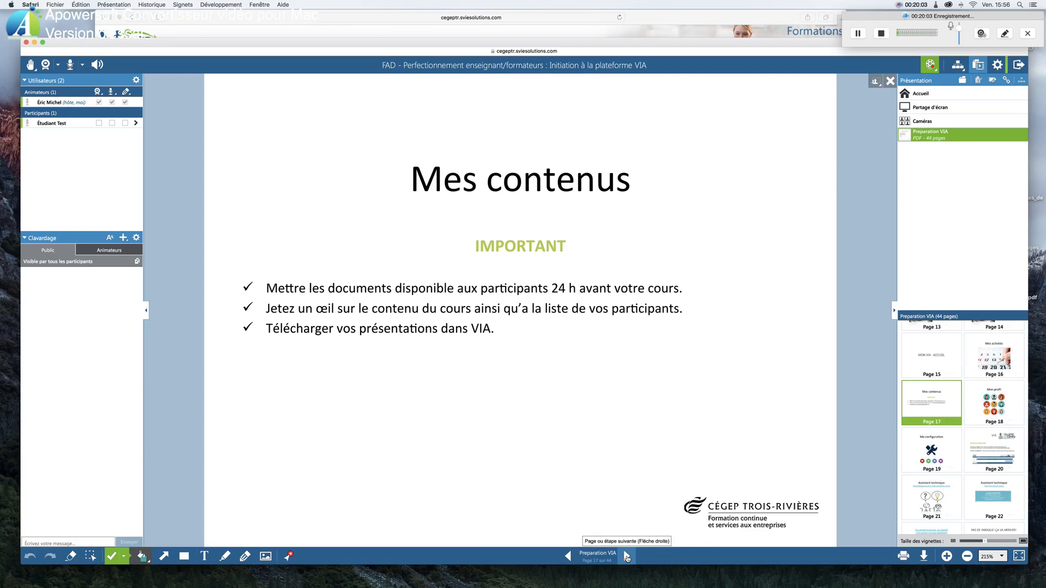
{"action": "left_click", "coordinate": [626, 557]}
{"action": "left_click", "coordinate": [626, 557]}
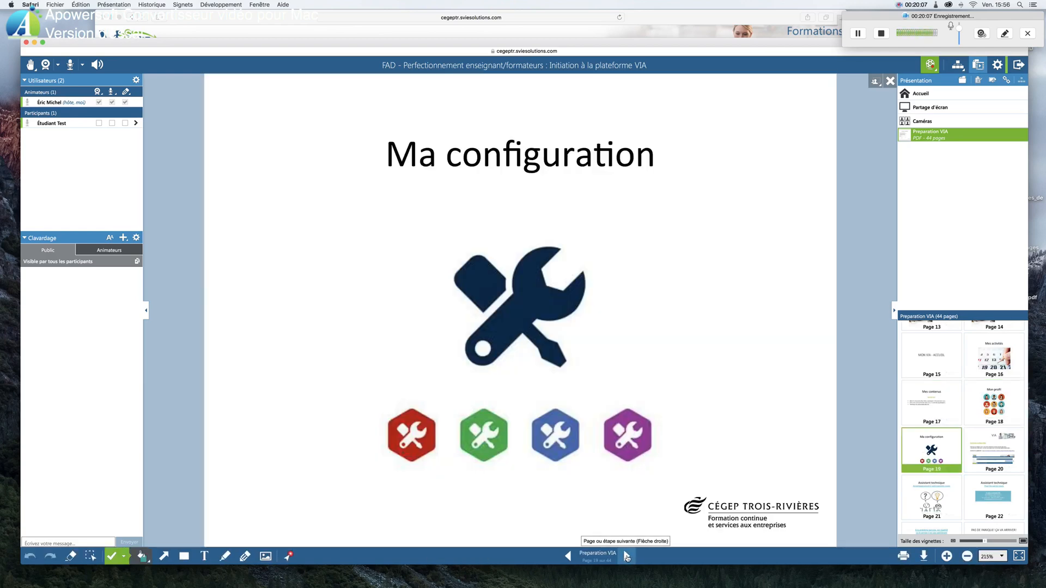
{"action": "left_click", "coordinate": [626, 557]}
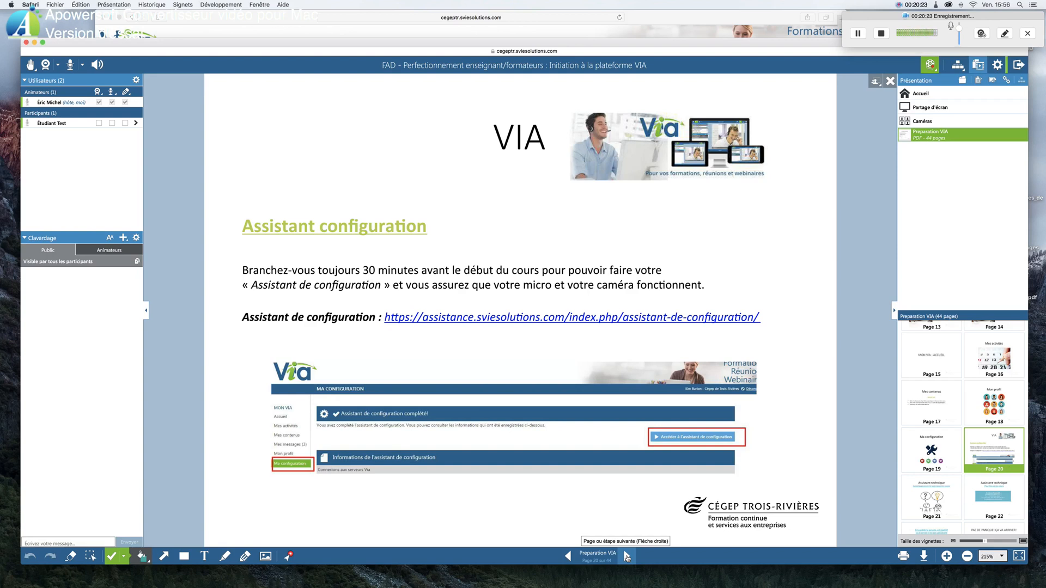
{"action": "left_click", "coordinate": [626, 557]}
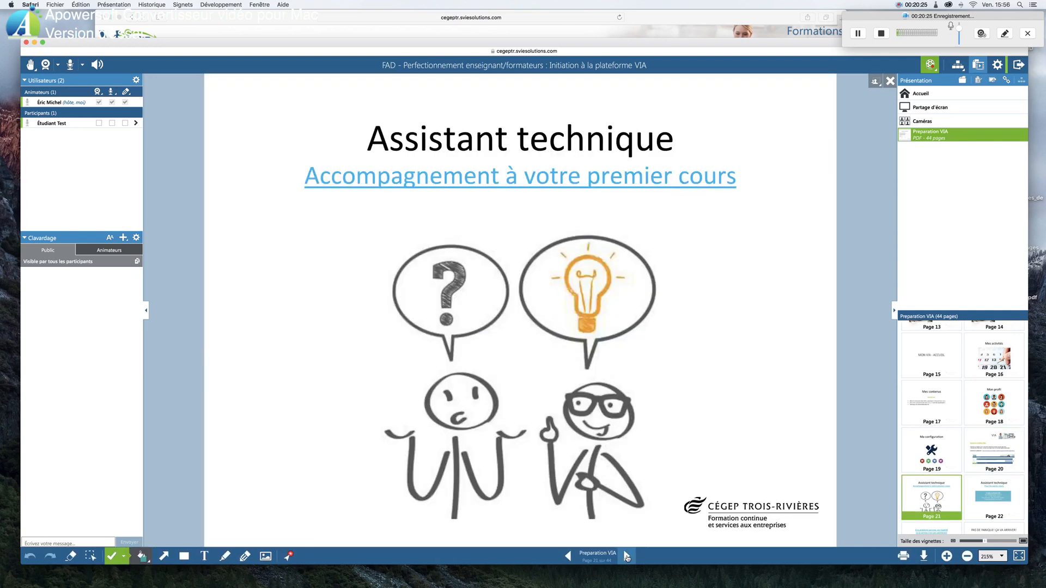
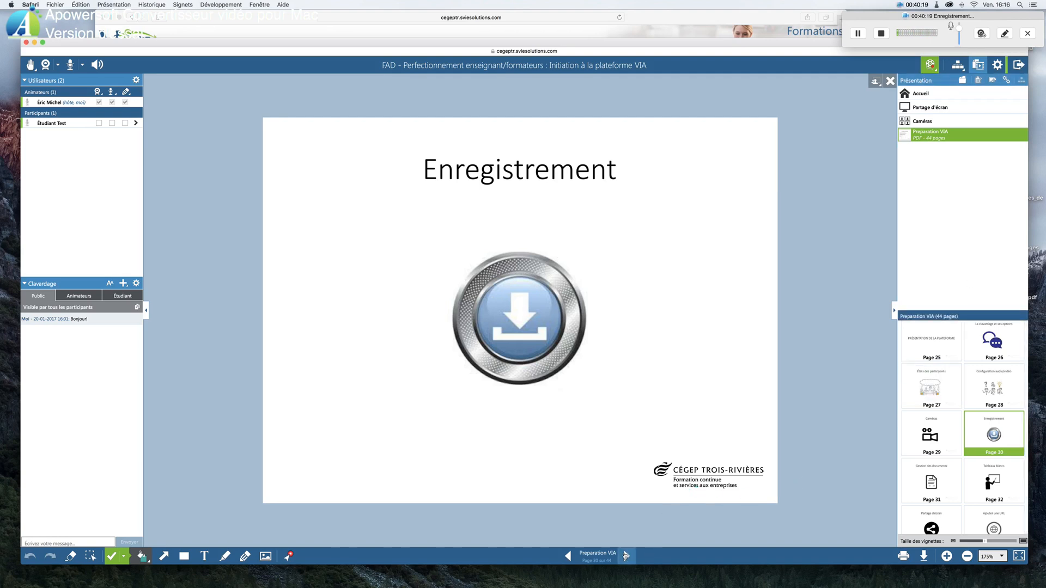
Advance the presentation to page 31, Gestion des documents, and show the Accueil, Partage d'écran and Caméras items before returning to Preparation VIA
{"action": "left_click", "coordinate": [626, 555]}
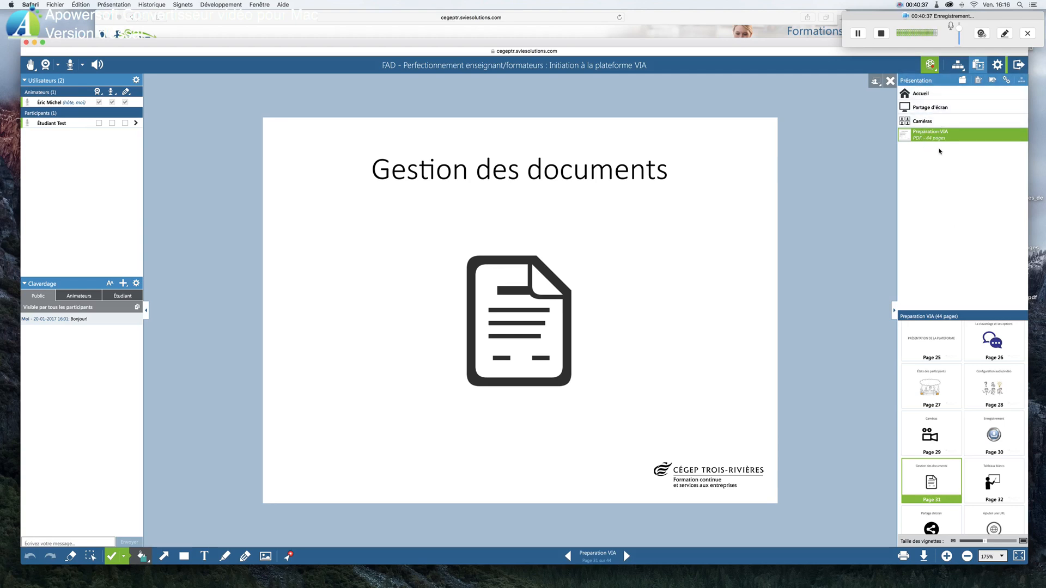
{"action": "left_click", "coordinate": [925, 94]}
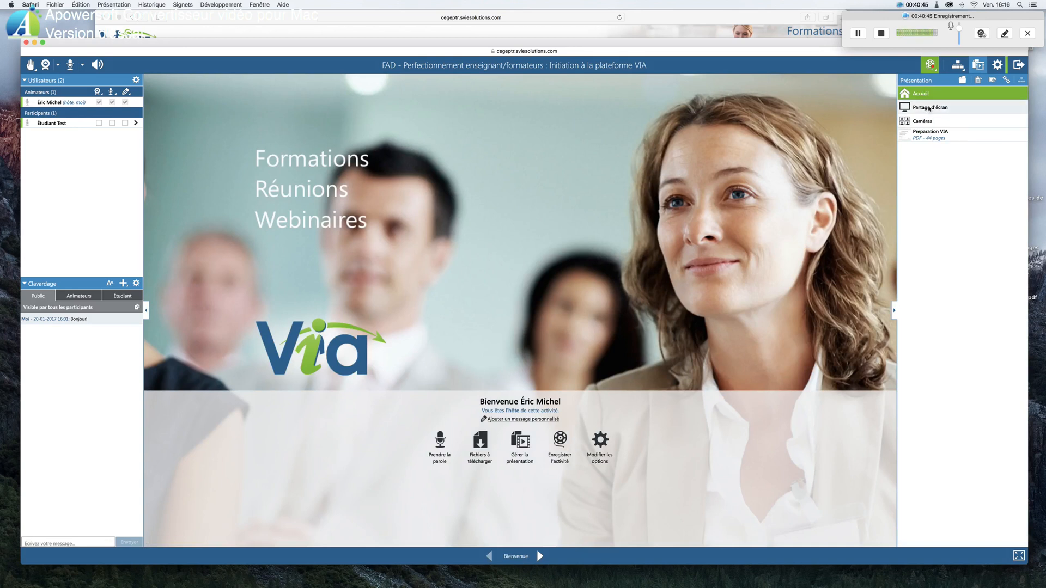
{"action": "left_click", "coordinate": [929, 109]}
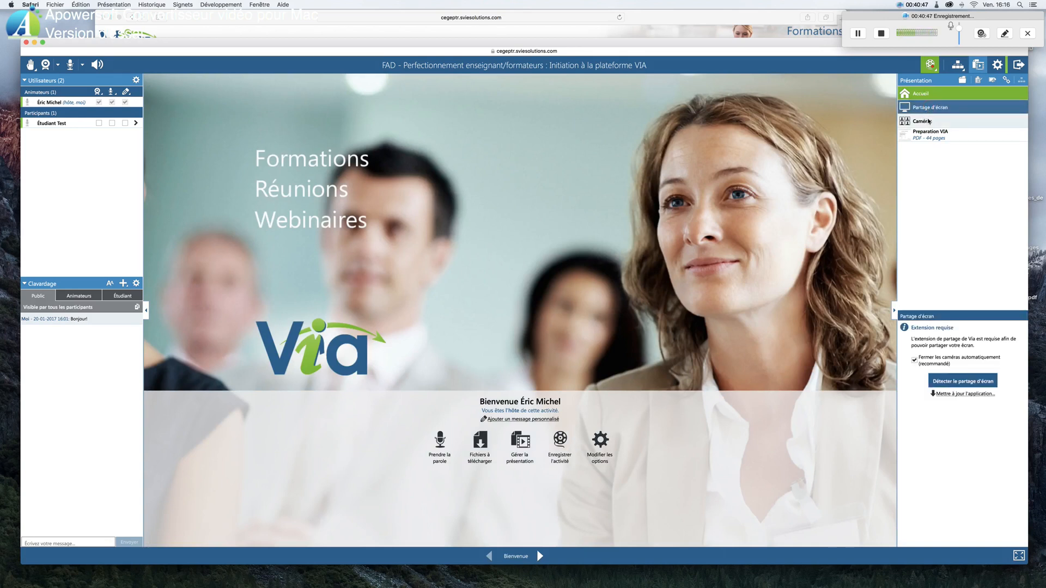
{"action": "left_click", "coordinate": [930, 122]}
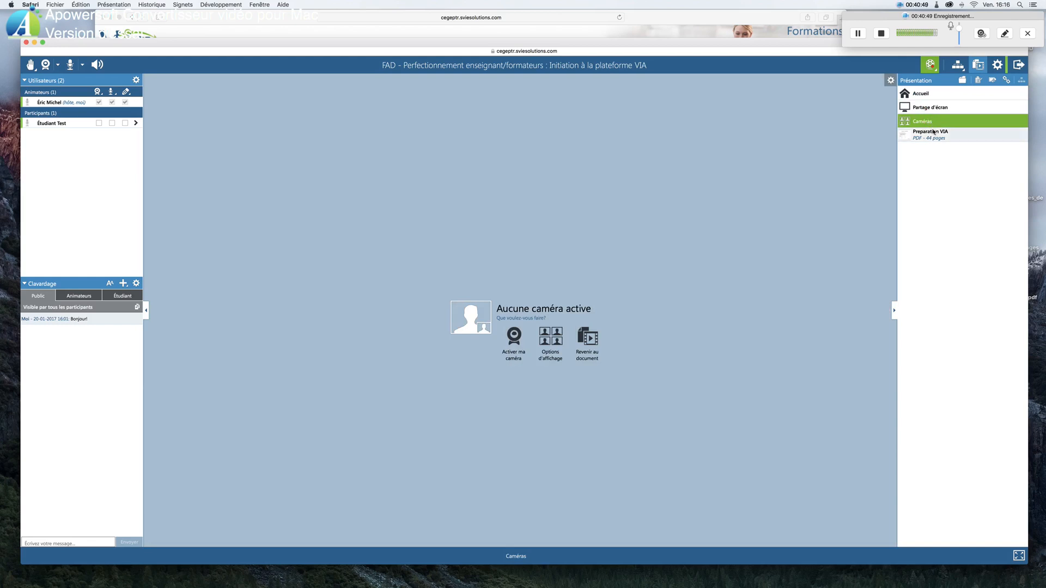
{"action": "left_click", "coordinate": [935, 134]}
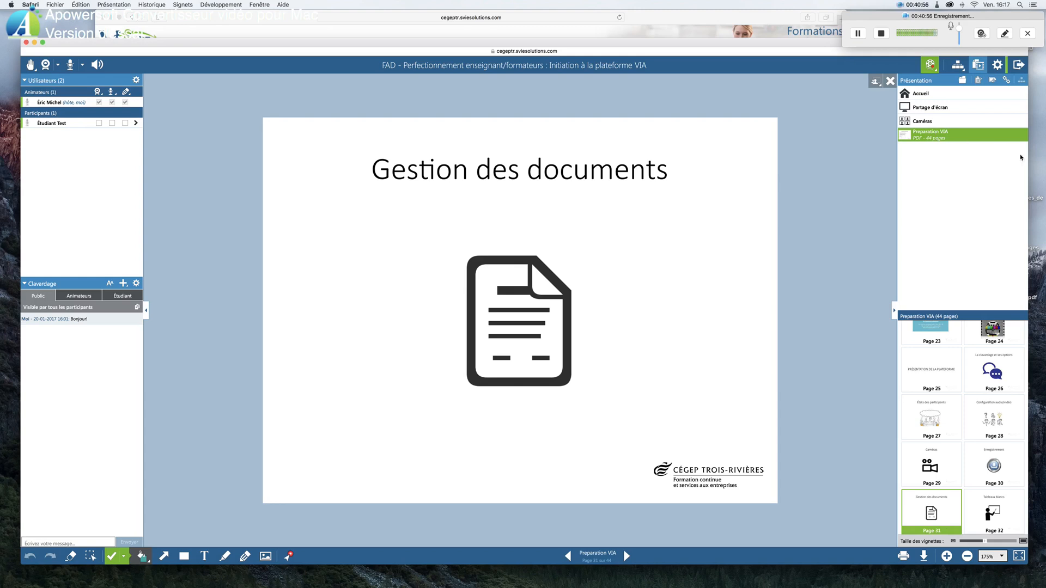
{"action": "left_click_drag", "start_coordinate": [1027, 440], "coordinate": [1027, 482]}
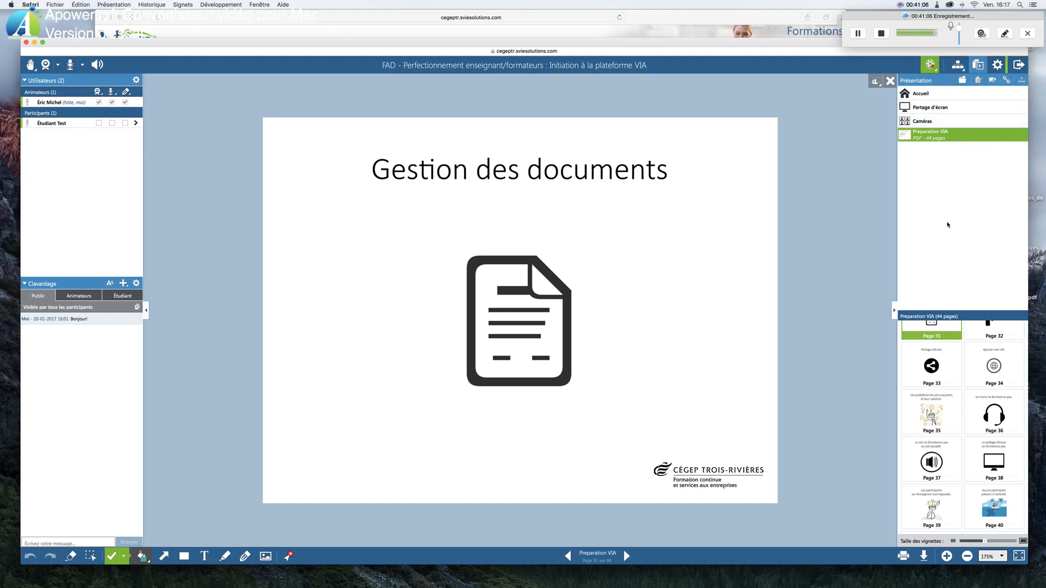
Import Initiation VIA.pdf from the computer's Bureau folder into the activity content
{"action": "left_click", "coordinate": [963, 82]}
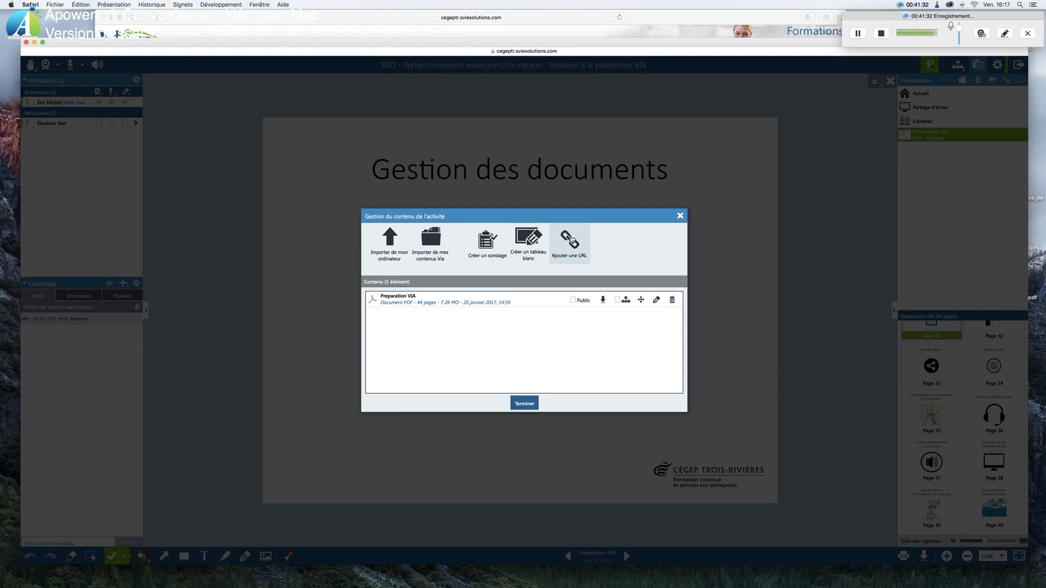
{"action": "left_click", "coordinate": [390, 243]}
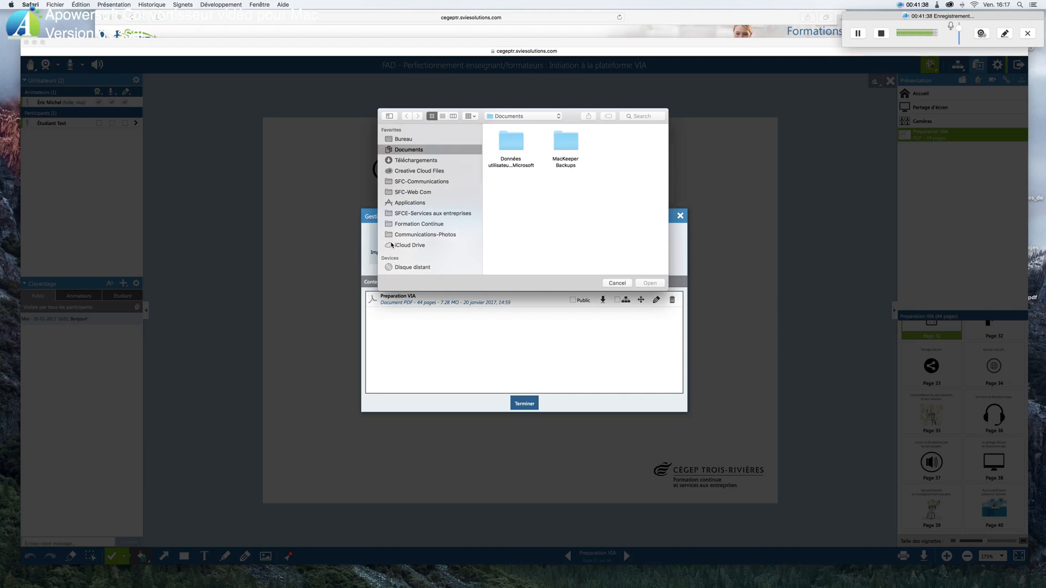
{"action": "left_click", "coordinate": [404, 139]}
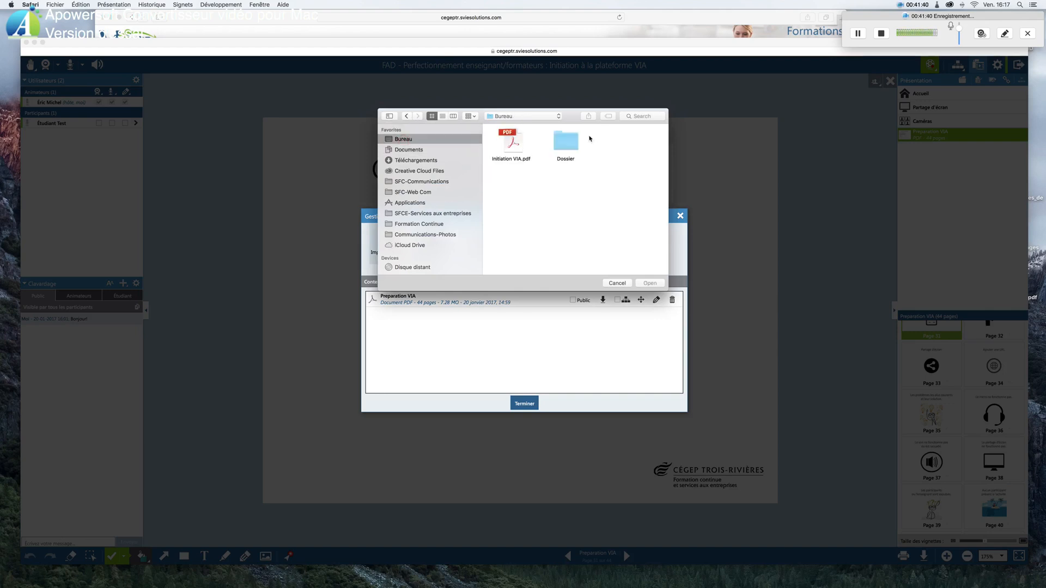
{"action": "left_click", "coordinate": [513, 143]}
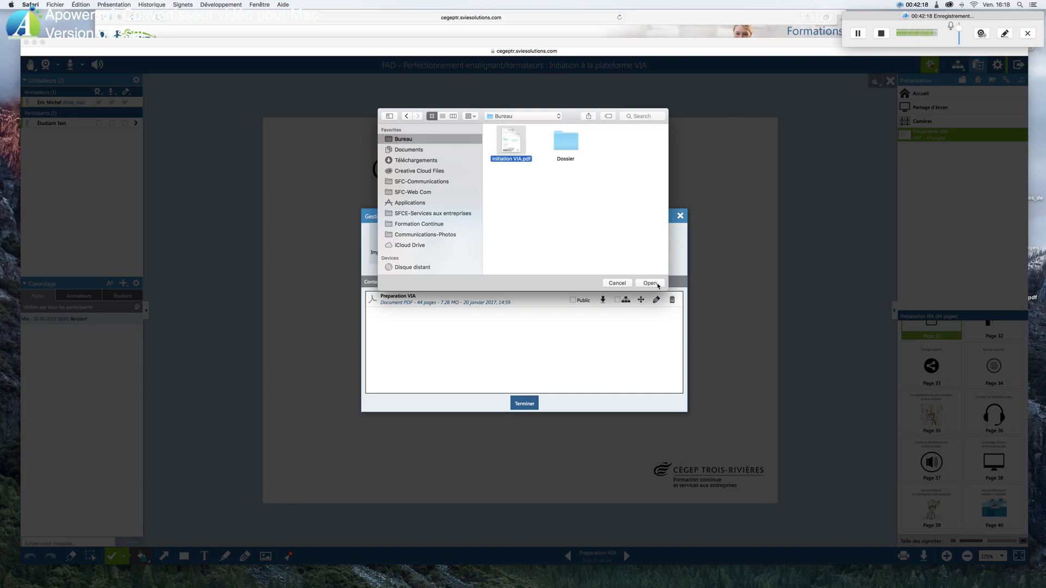
{"action": "left_click", "coordinate": [652, 285]}
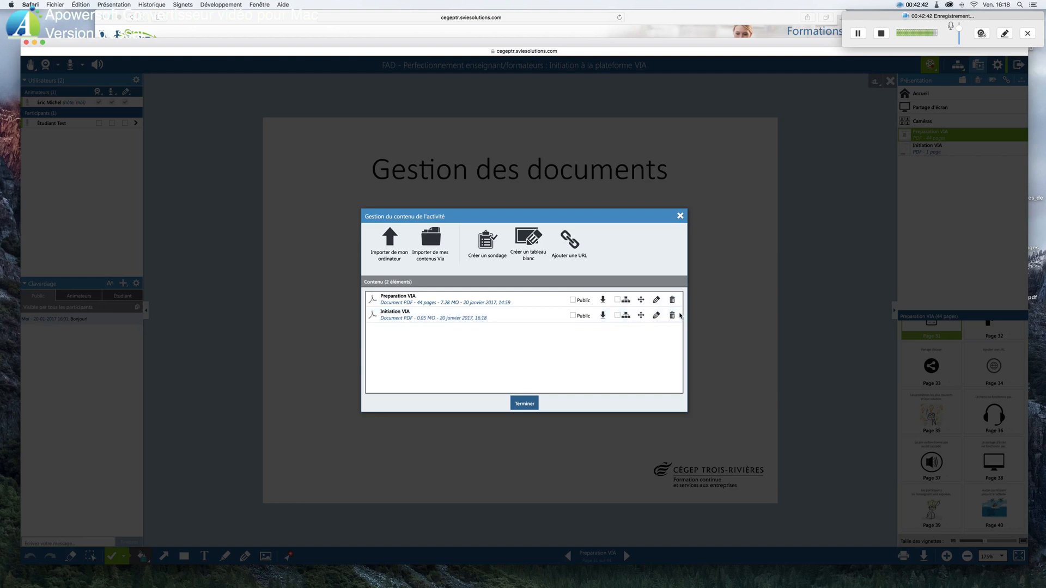
Make the Initiation VIA document public, move it above Preparation VIA and finish managing the activity content
{"action": "left_click", "coordinate": [573, 316]}
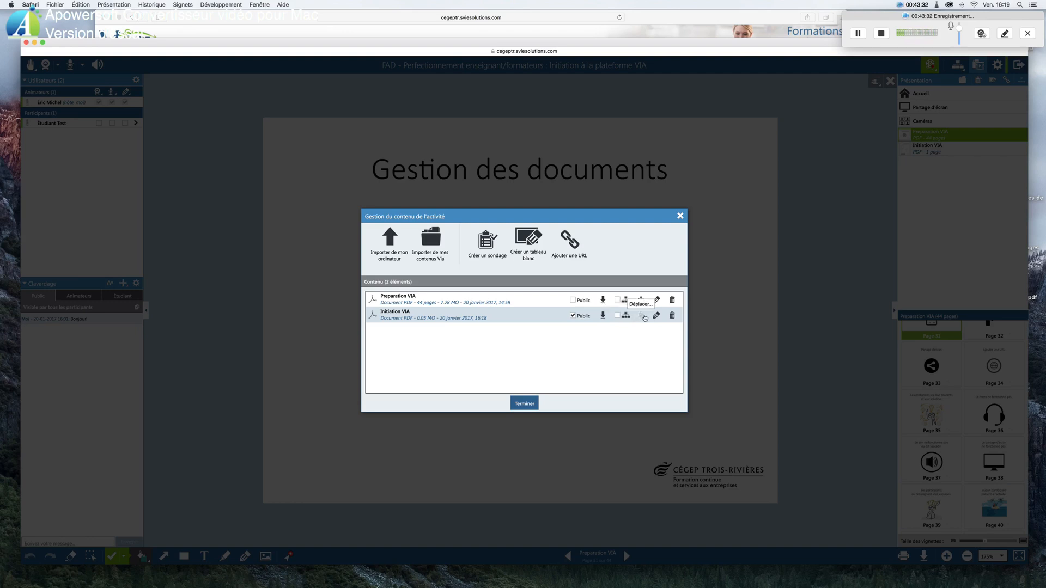
{"action": "left_click_drag", "start_coordinate": [641, 317], "coordinate": [642, 298]}
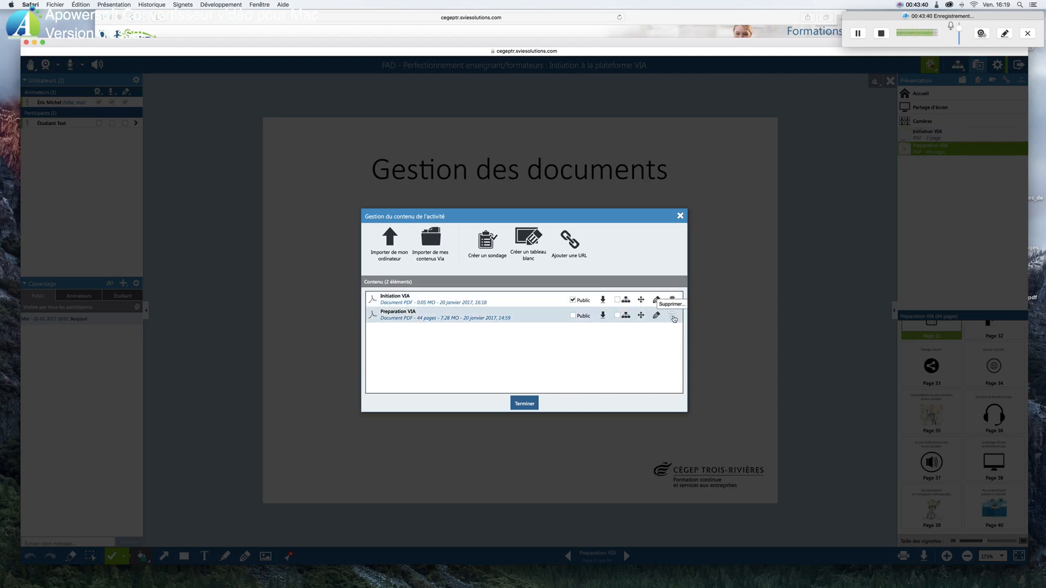
{"action": "left_click", "coordinate": [524, 404]}
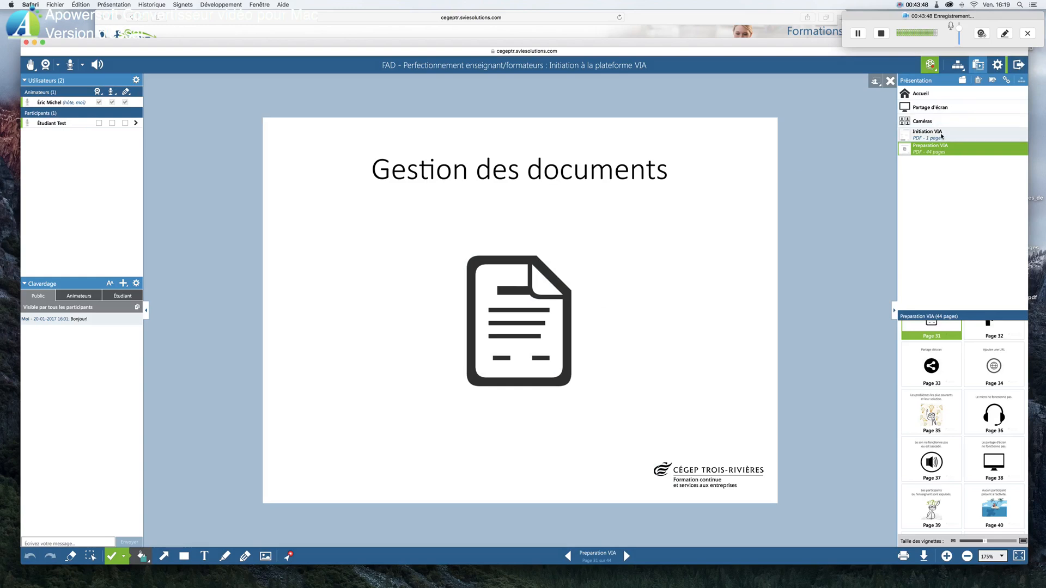
Display the Initiation VIA document and zoom out to 125% so the whole page fits
{"action": "left_click", "coordinate": [942, 136]}
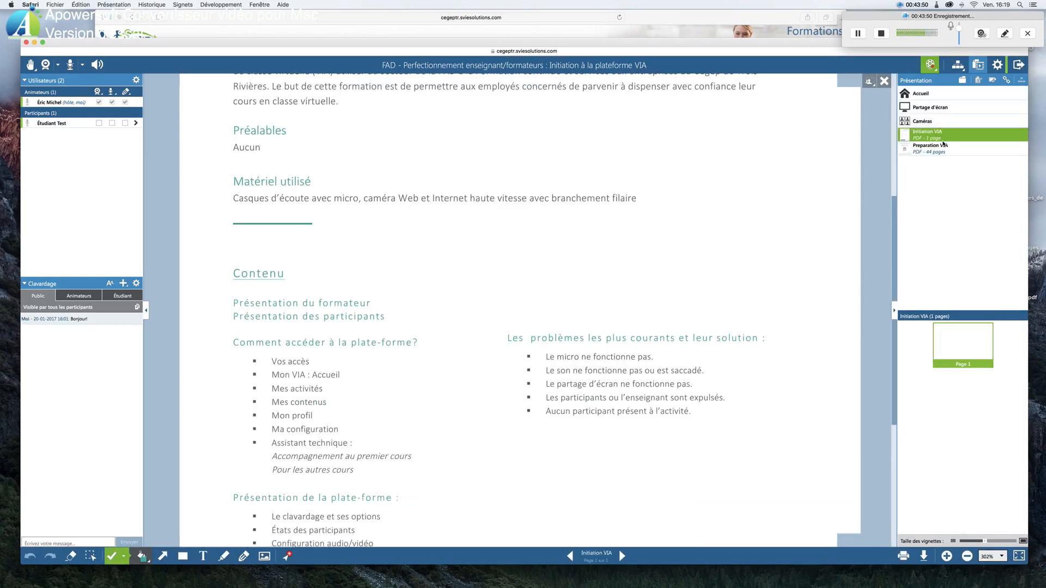
{"action": "left_click", "coordinate": [968, 556]}
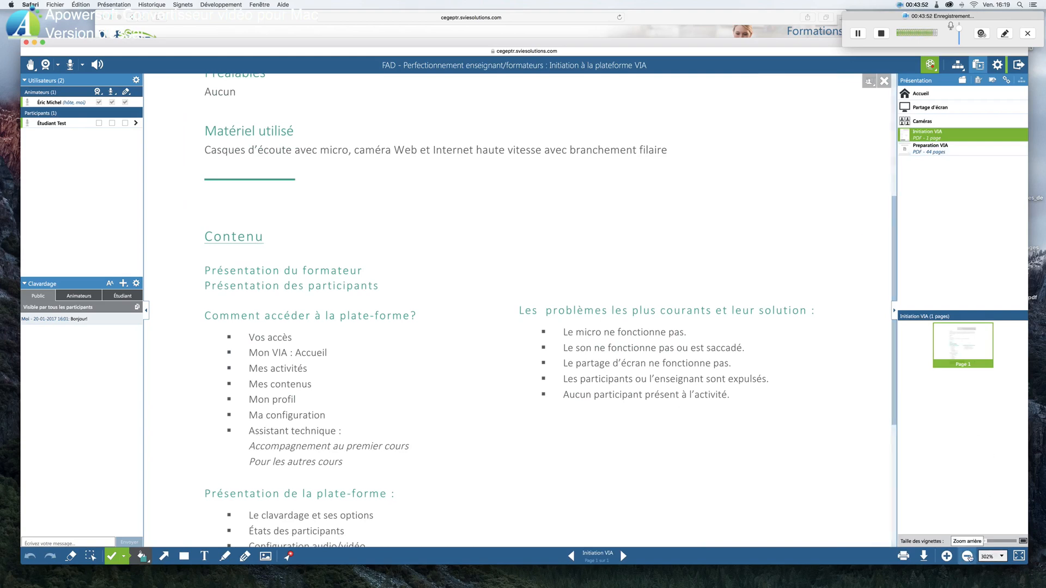
{"action": "left_click", "coordinate": [968, 556]}
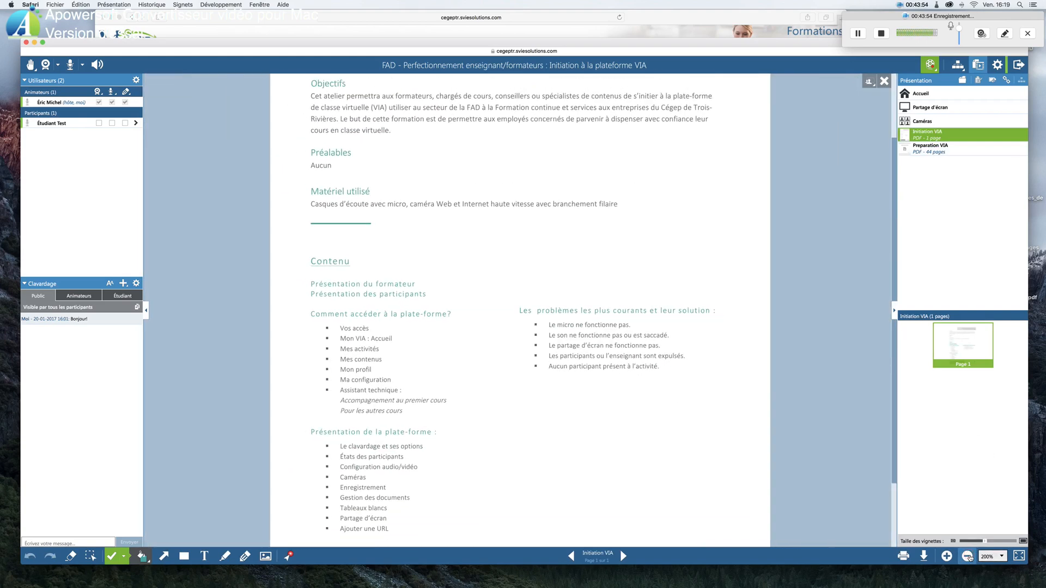
{"action": "left_click", "coordinate": [967, 556]}
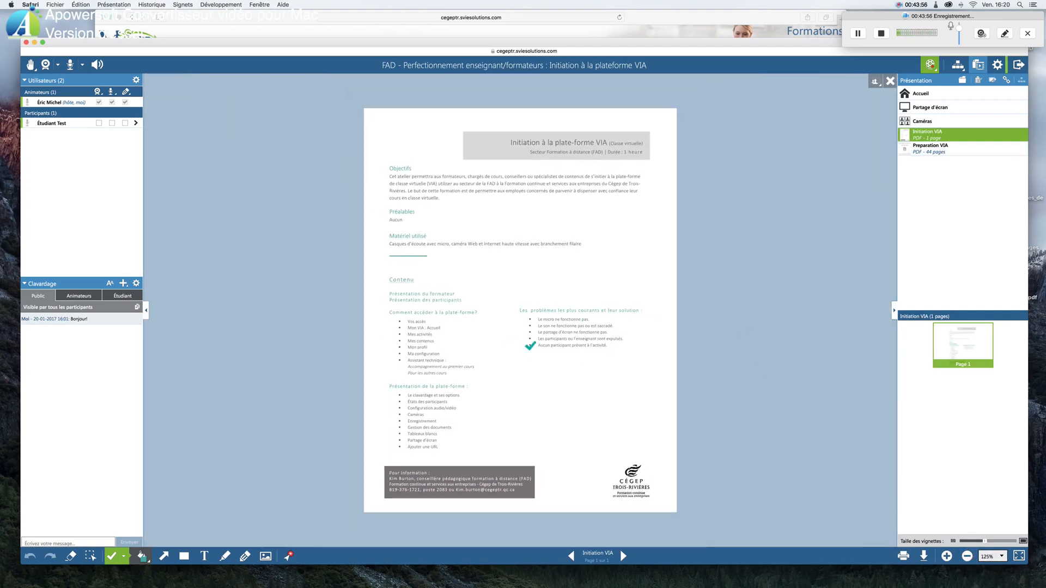
Show Preparation VIA to look through its page thumbnails, and return to the Initiation VIA document
{"action": "left_click", "coordinate": [956, 151]}
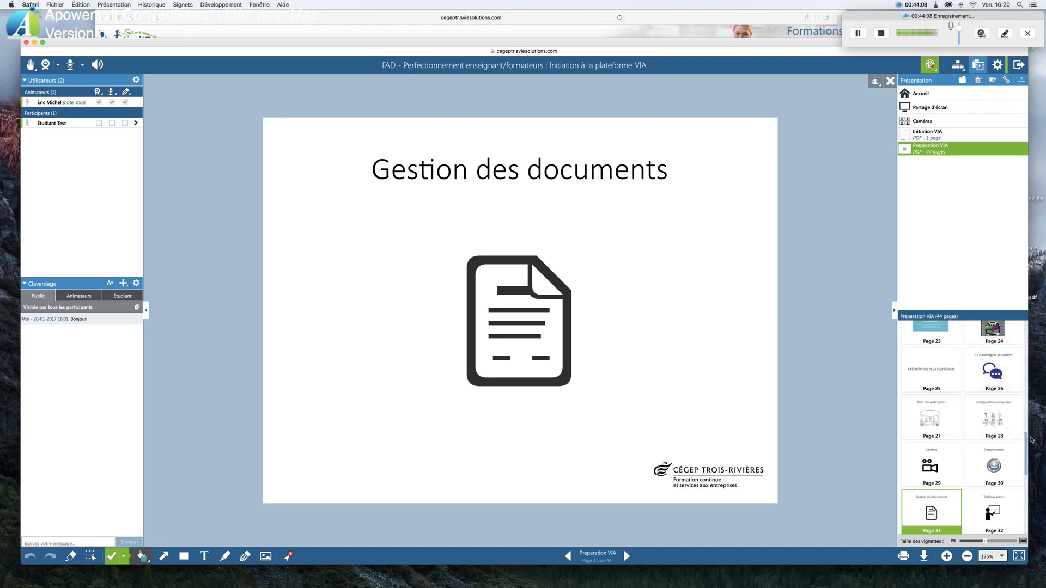
{"action": "left_click_drag", "start_coordinate": [1028, 442], "coordinate": [1020, 466]}
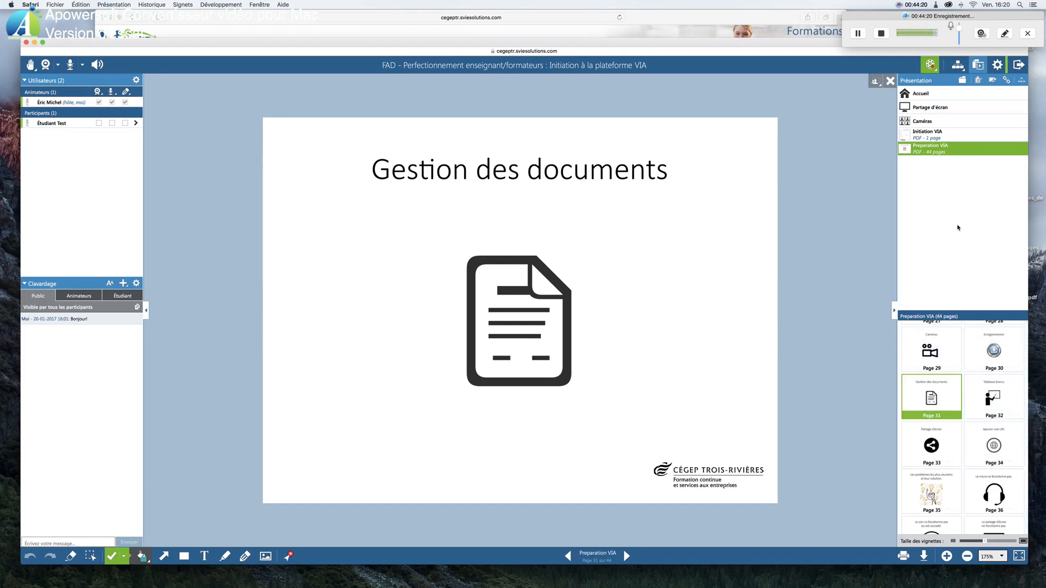
{"action": "left_click", "coordinate": [931, 138]}
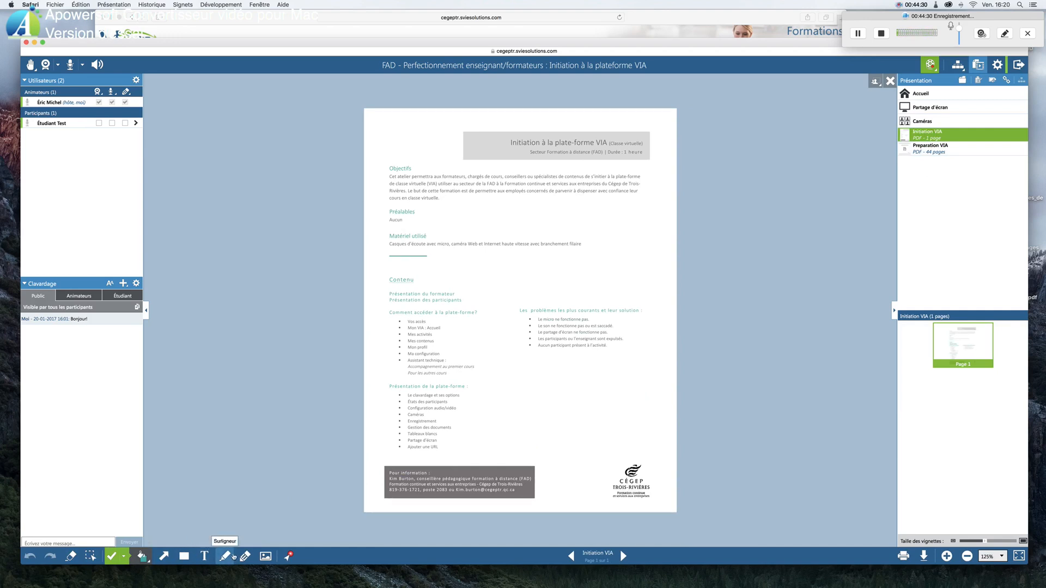
Highlight the Matériel utilisé, Comment accéder, Présentation de la plate-forme and Les problèmes les plus courants headings in green at 26 pt
{"action": "left_click", "coordinate": [228, 557]}
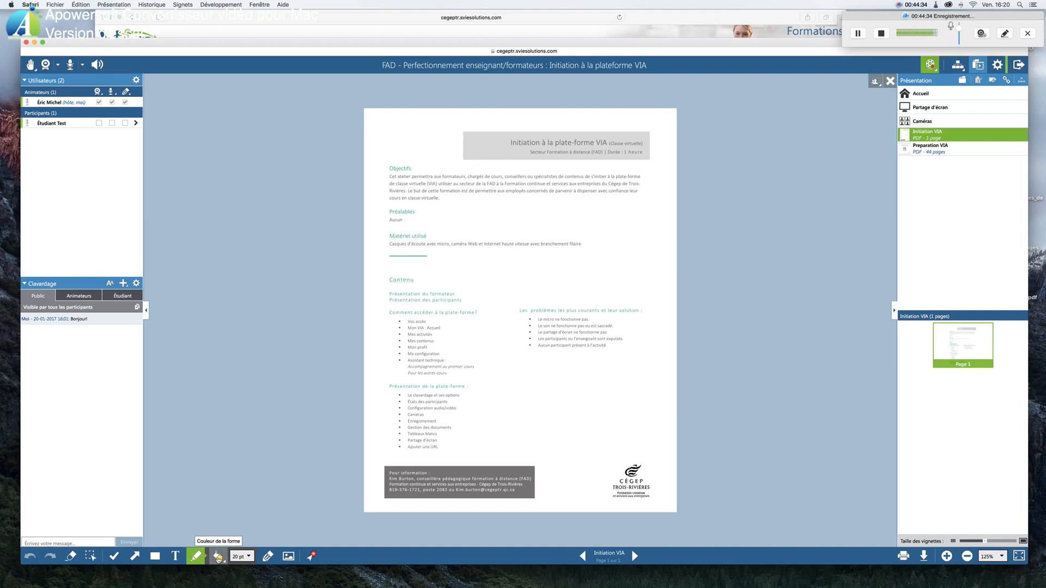
{"action": "left_click", "coordinate": [219, 557]}
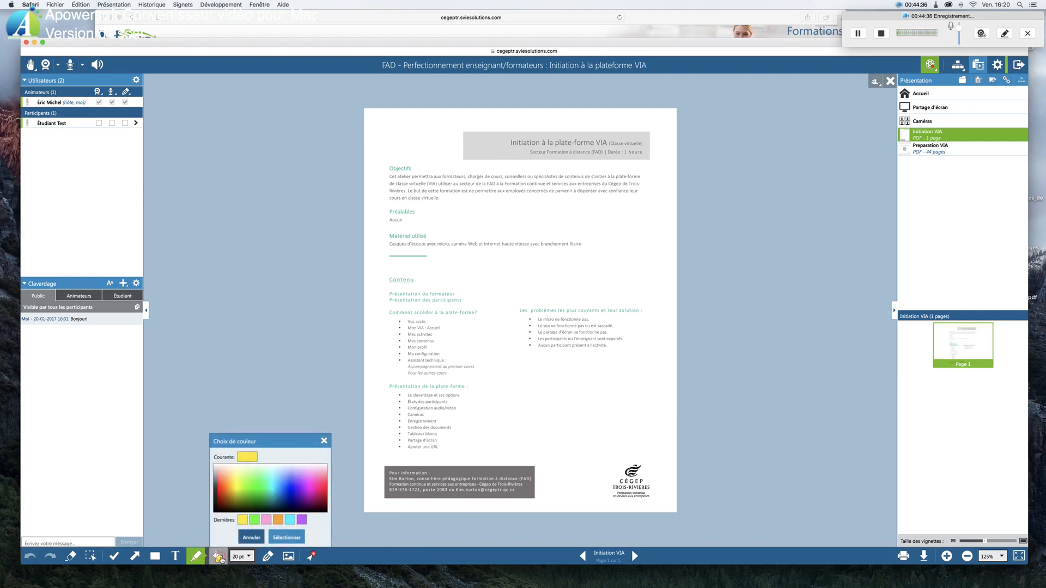
{"action": "left_click", "coordinate": [255, 520]}
{"action": "left_click", "coordinate": [242, 556]}
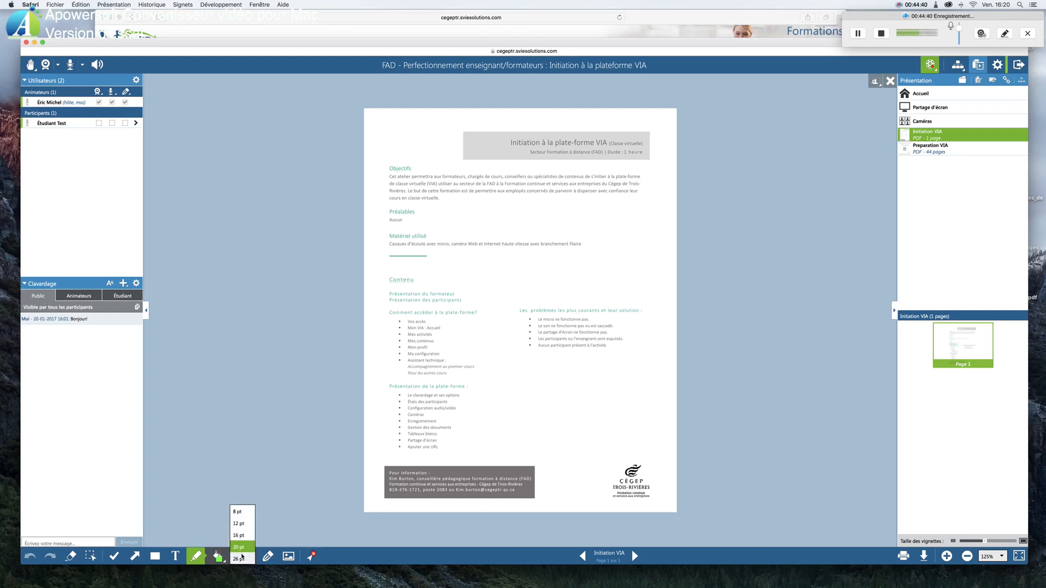
{"action": "left_click", "coordinate": [240, 558]}
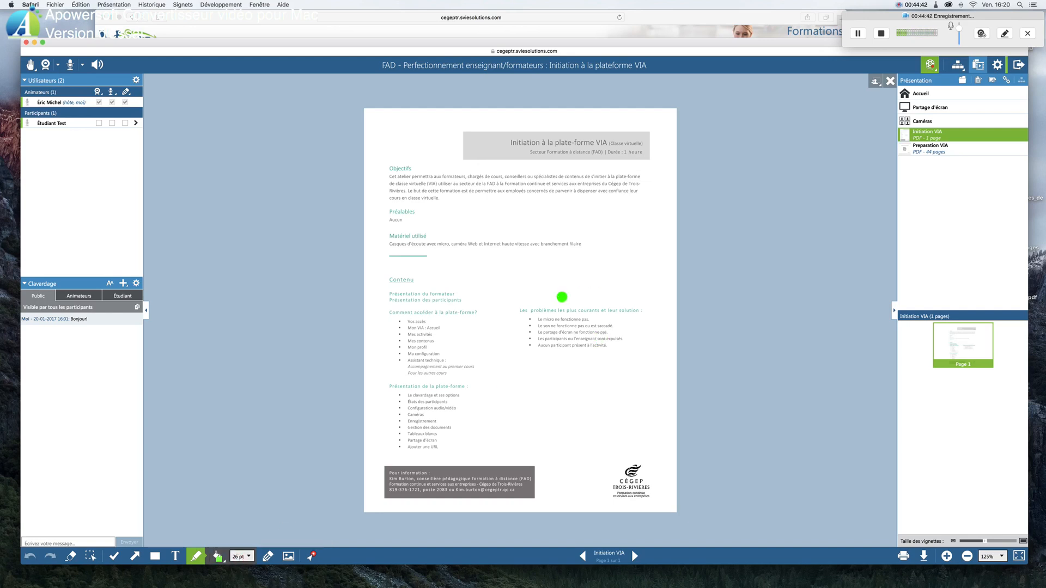
{"action": "left_click_drag", "start_coordinate": [513, 311], "coordinate": [650, 311]}
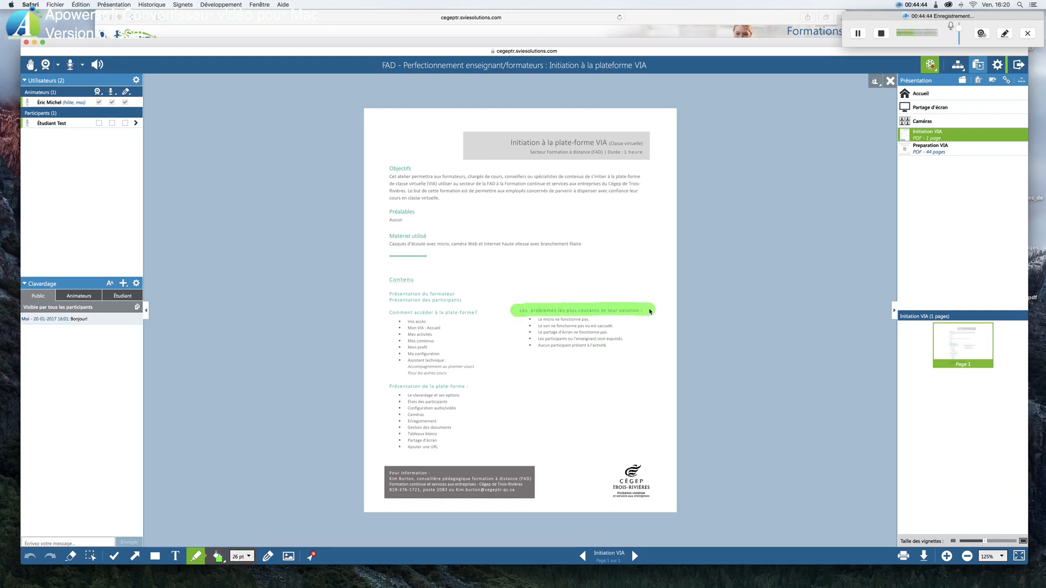
{"action": "left_click_drag", "start_coordinate": [387, 236], "coordinate": [430, 237]}
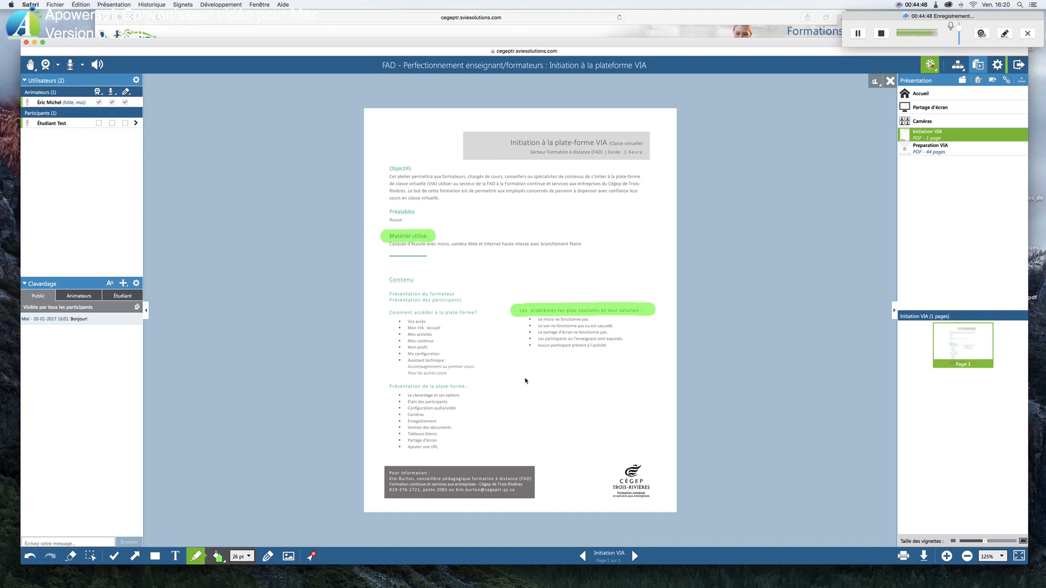
{"action": "left_click_drag", "start_coordinate": [387, 314], "coordinate": [487, 317]}
{"action": "left_click_drag", "start_coordinate": [386, 386], "coordinate": [474, 387]}
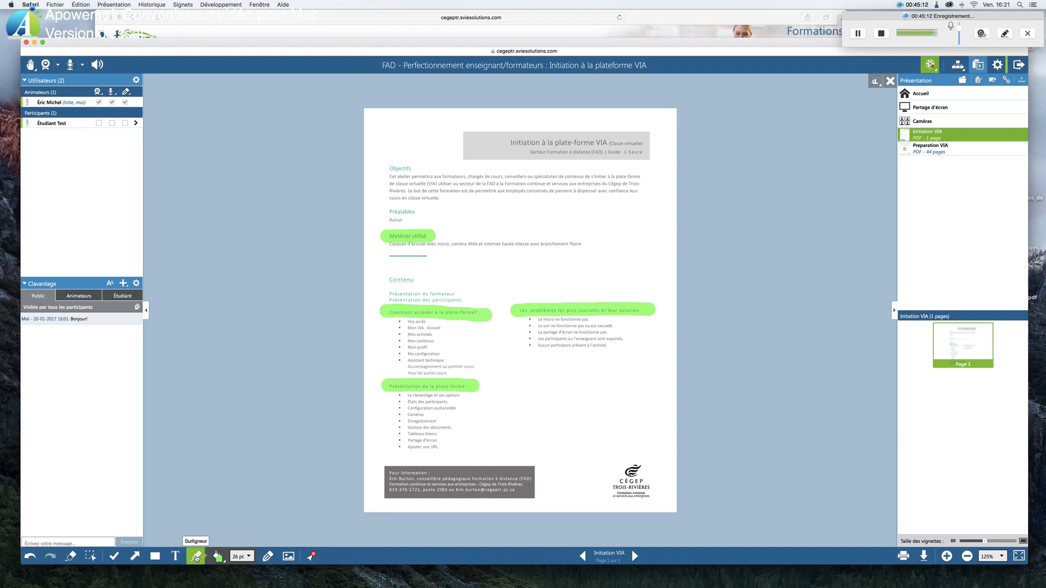
Draw black 3 pt freehand lines around the common-problems section and strike out the Ma configuration and Assistant technique items with the pencil
{"action": "left_click", "coordinate": [268, 557]}
{"action": "left_click", "coordinate": [238, 556]}
{"action": "left_click", "coordinate": [263, 519]}
{"action": "mouse_move", "coordinate": [545, 272]}
{"action": "left_mouse_down"}
{"action": "mouse_move", "coordinate": [526, 248]}
{"action": "mouse_move", "coordinate": [567, 260]}
{"action": "mouse_move", "coordinate": [561, 307]}
{"action": "left_mouse_up"}
{"action": "mouse_move", "coordinate": [587, 371]}
{"action": "left_mouse_down"}
{"action": "mouse_move", "coordinate": [569, 347]}
{"action": "mouse_move", "coordinate": [581, 352]}
{"action": "left_mouse_up"}
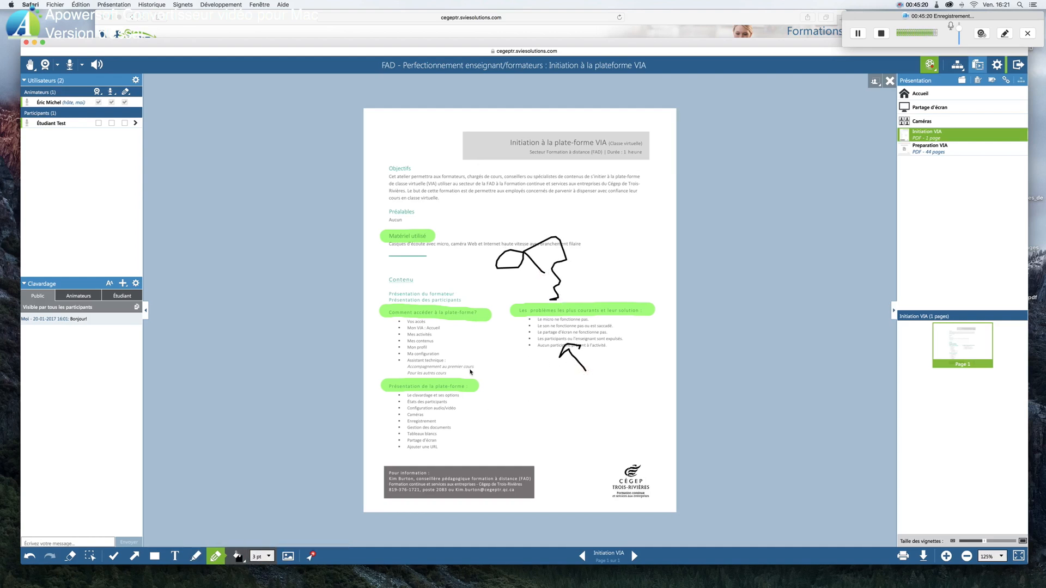
{"action": "left_click_drag", "start_coordinate": [403, 361], "coordinate": [450, 353]}
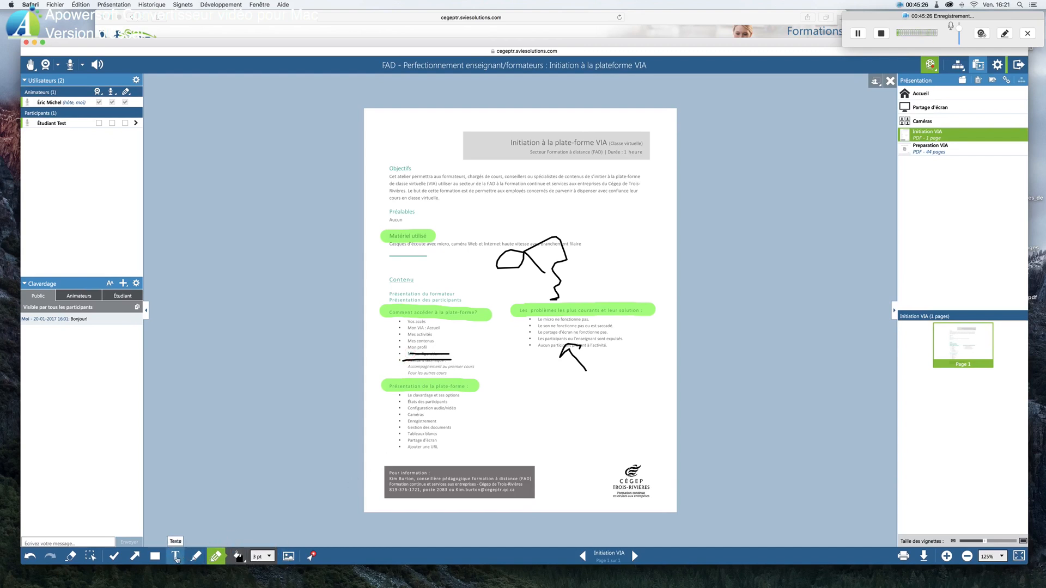
Add the text "Bonjour!" beside the Contenu heading and draw a teal rectangle below the common-problems list
{"action": "left_click", "coordinate": [175, 556]}
{"action": "left_click", "coordinate": [468, 276]}
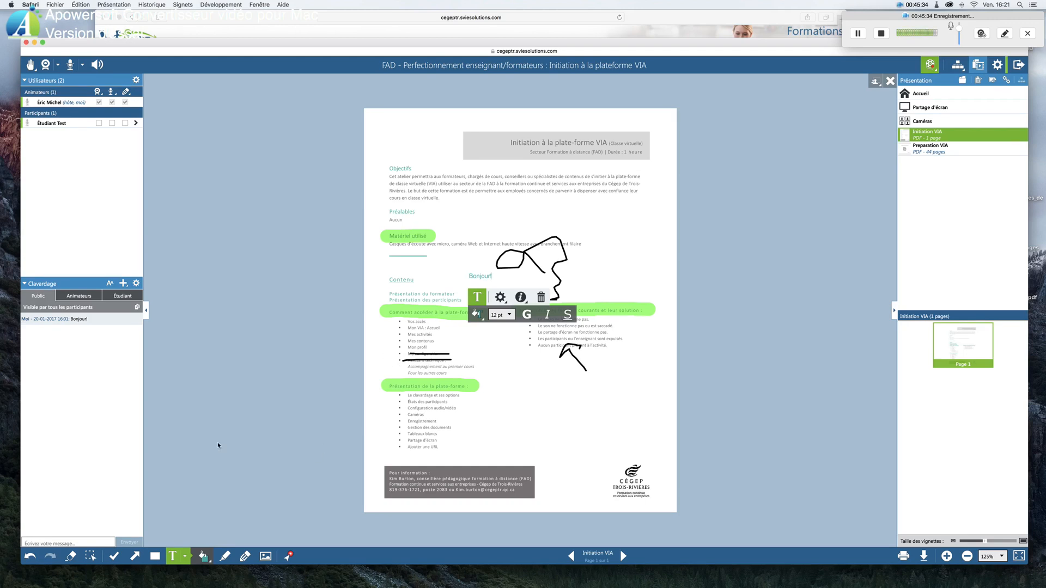
{"action": "left_click", "coordinate": [155, 555]}
{"action": "left_click_drag", "start_coordinate": [604, 431], "coordinate": [522, 359]}
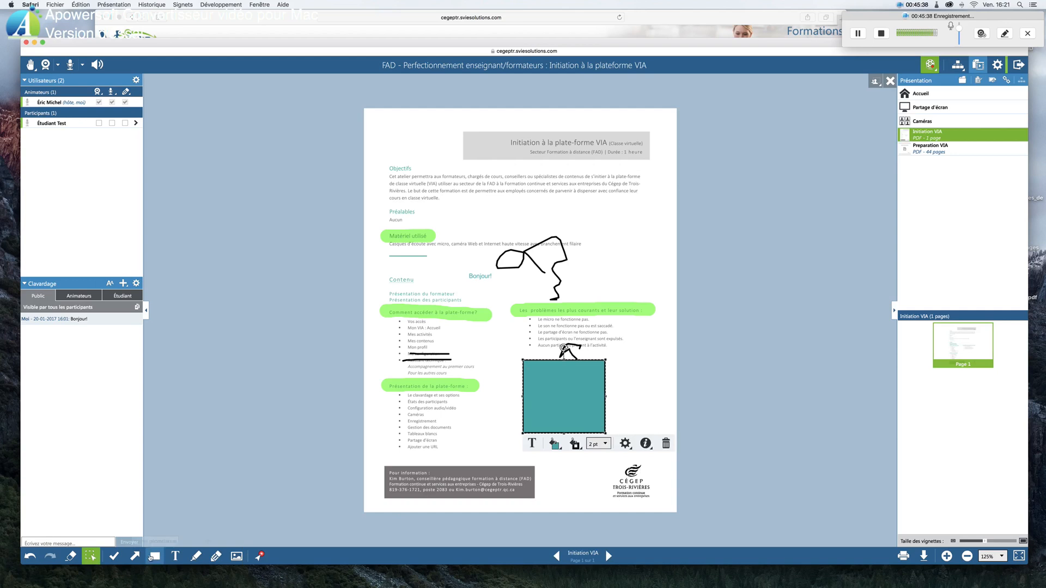
Draw two teal 3 pt arrows, one rising from the Contenu heading and one pointing down to the common-problems heading
{"action": "left_click", "coordinate": [135, 556]}
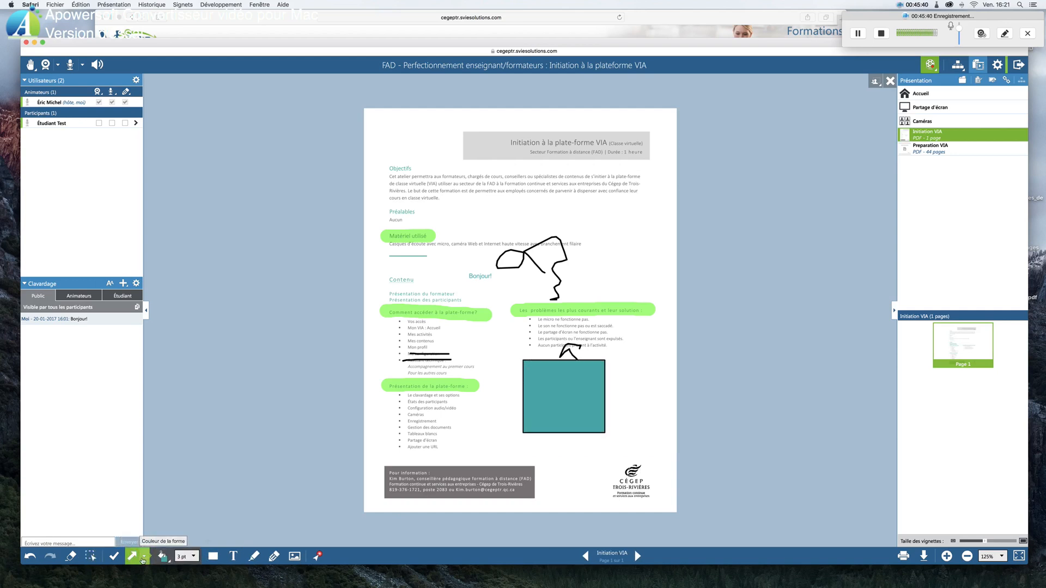
{"action": "left_click_drag", "start_coordinate": [430, 283], "coordinate": [500, 206]}
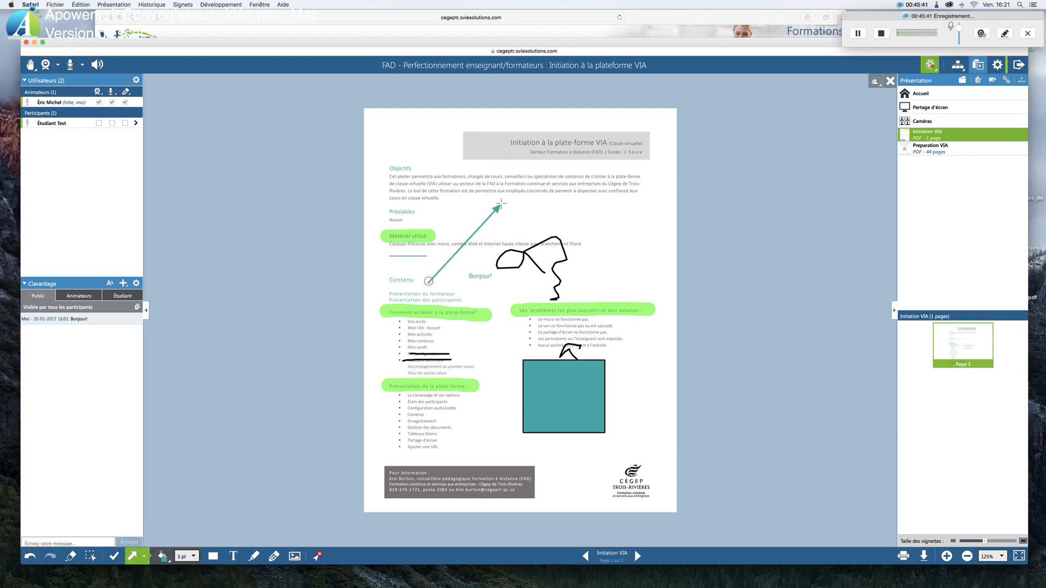
{"action": "left_click_drag", "start_coordinate": [643, 233], "coordinate": [563, 300]}
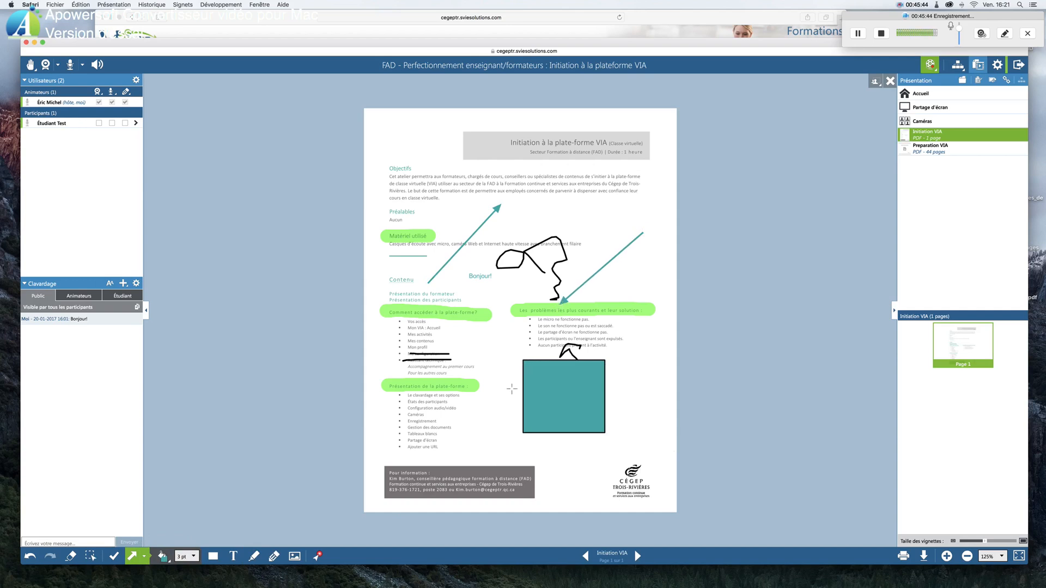
Draw a teal arrow across the Présentation de la plate-forme list and a red 3 pt arrow pointing at the Pour information box
{"action": "left_click_drag", "start_coordinate": [448, 457], "coordinate": [409, 414]}
{"action": "left_click", "coordinate": [162, 555]}
{"action": "left_click", "coordinate": [211, 521]}
{"action": "left_click_drag", "start_coordinate": [596, 478], "coordinate": [531, 480]}
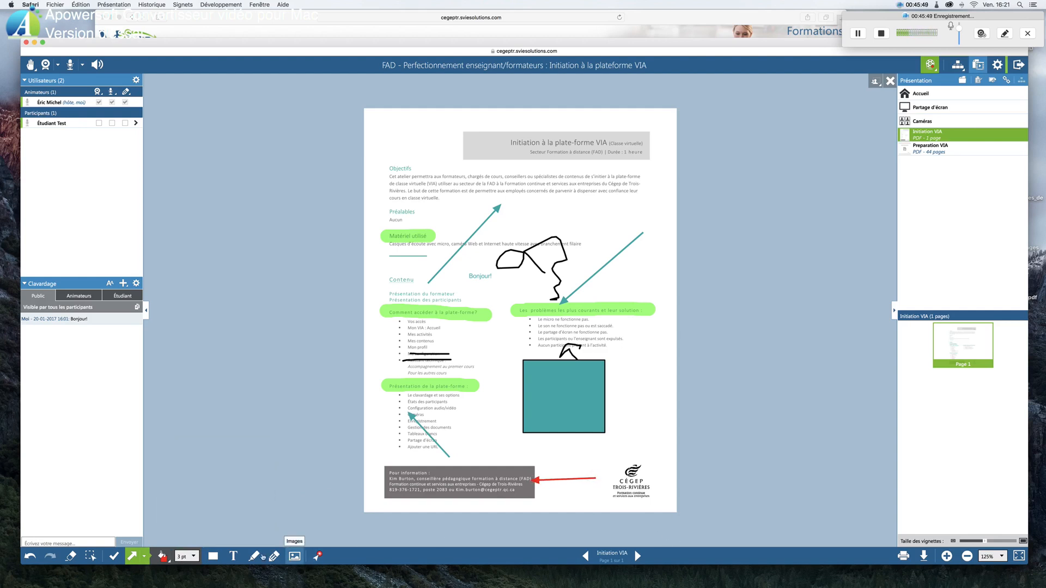
Place teal check marks beside the Matériel utilisé heading, the Présentation des participants line and the Mes activités item
{"action": "left_click", "coordinate": [114, 557]}
{"action": "left_click", "coordinate": [427, 236]}
{"action": "left_click", "coordinate": [444, 298]}
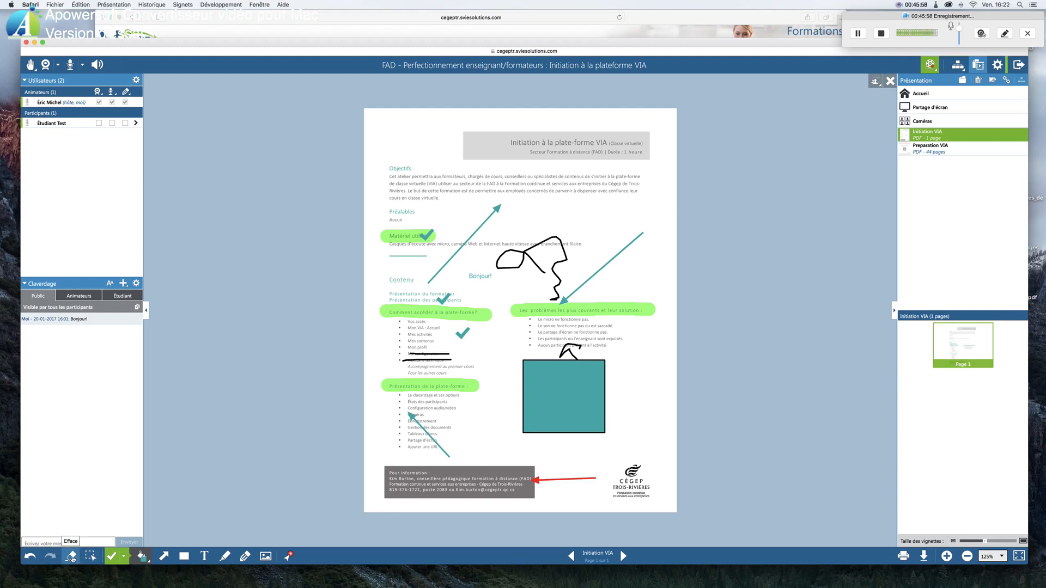
Erase the arrow, pencil lines and green highlight around the common-problems heading, plus the teal rectangle and pencil mark below it
{"action": "left_click", "coordinate": [71, 557]}
{"action": "left_click", "coordinate": [616, 256]}
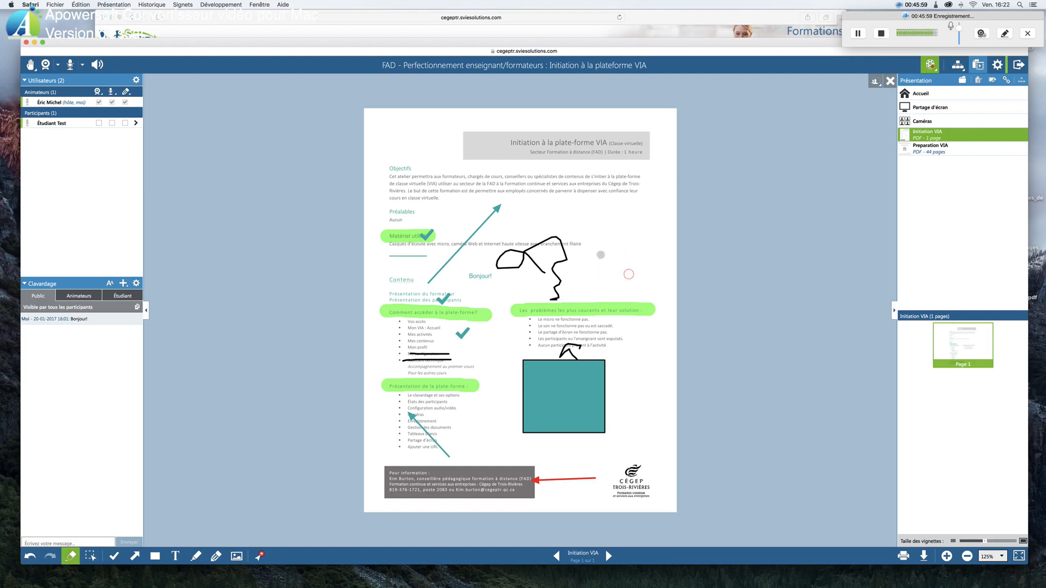
{"action": "left_click", "coordinate": [540, 260]}
{"action": "left_click", "coordinate": [533, 304]}
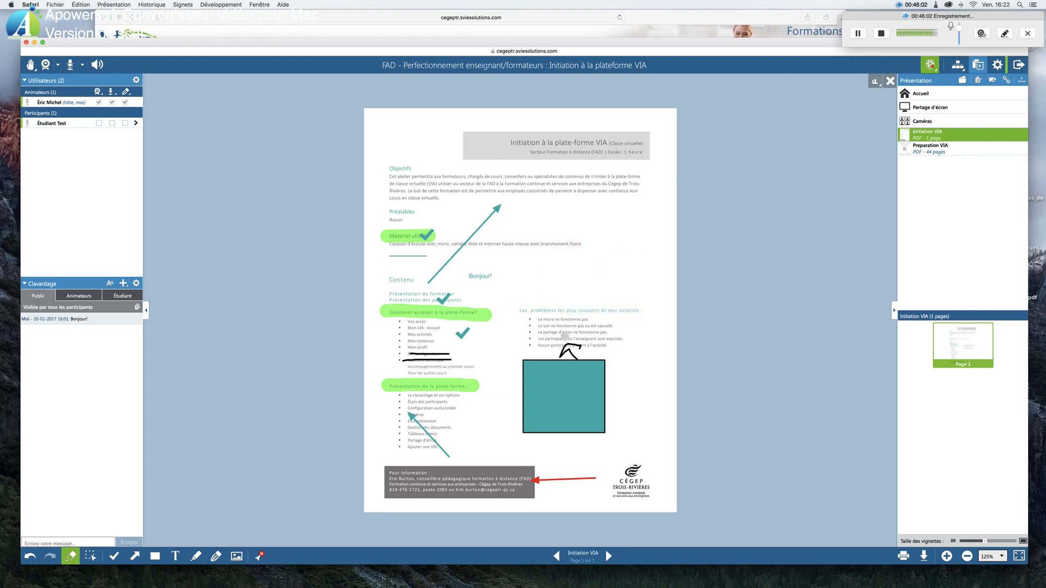
{"action": "left_click", "coordinate": [581, 351]}
{"action": "left_click", "coordinate": [574, 386]}
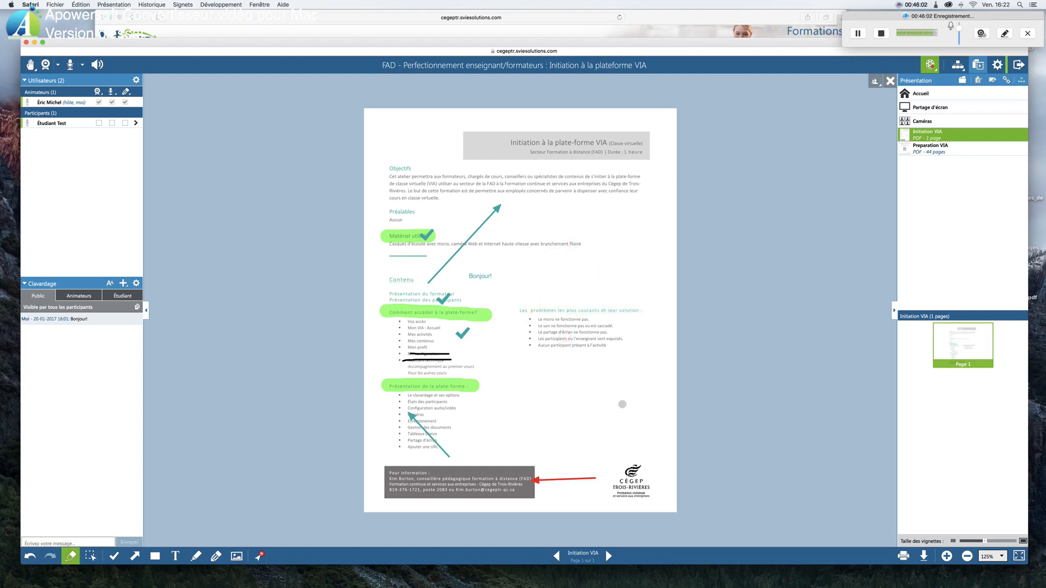
Switch to Preparation VIA and back to Initiation VIA, and erase the upper two highlights, two check marks, the rising arrow and the red arrow
{"action": "left_click", "coordinate": [934, 151]}
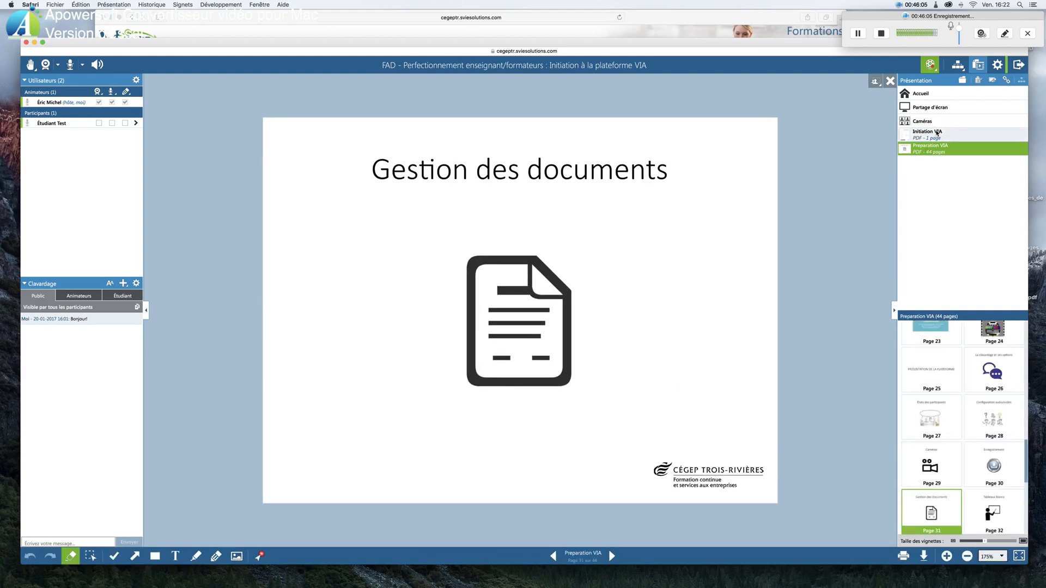
{"action": "left_click", "coordinate": [937, 132]}
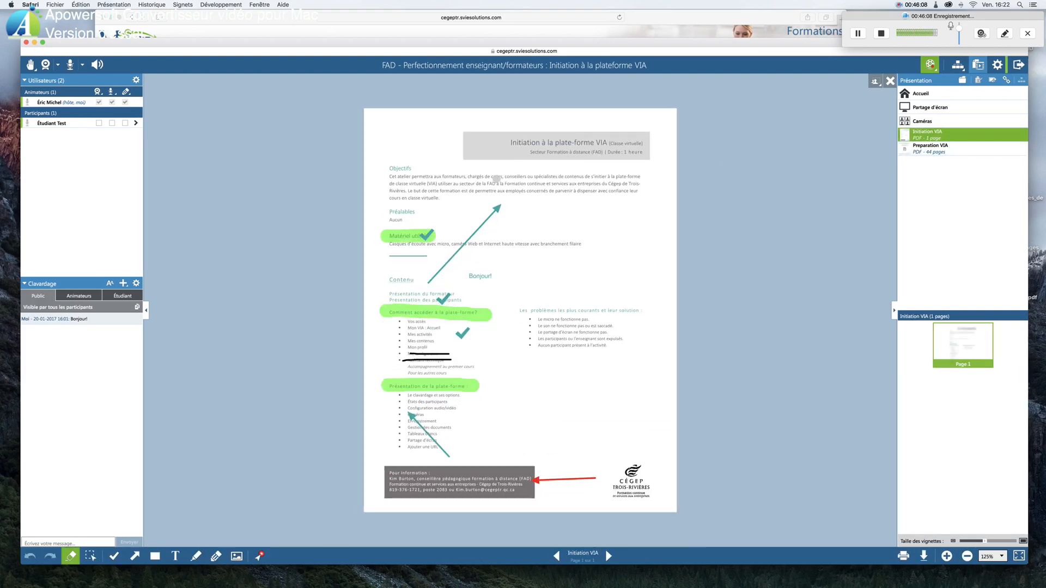
{"action": "left_click_drag", "start_coordinate": [471, 237], "coordinate": [526, 261]}
{"action": "left_click_drag", "start_coordinate": [451, 303], "coordinate": [484, 355]}
{"action": "left_click_drag", "start_coordinate": [556, 471], "coordinate": [561, 482]}
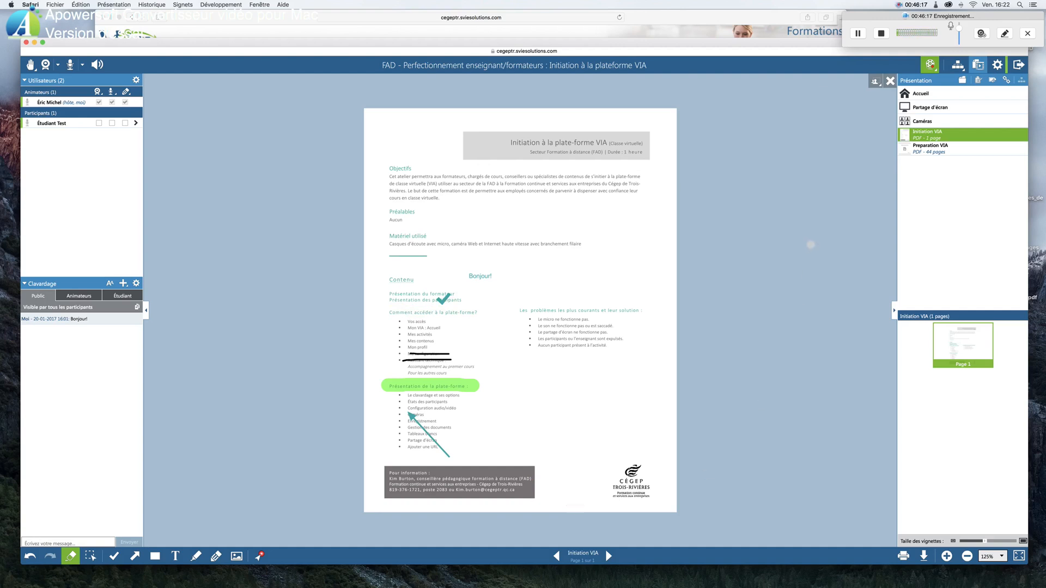
Show the Tableaux blancs page of Preparation VIA, and create and open a whiteboard named Tableau blanc #1
{"action": "left_click", "coordinate": [941, 150]}
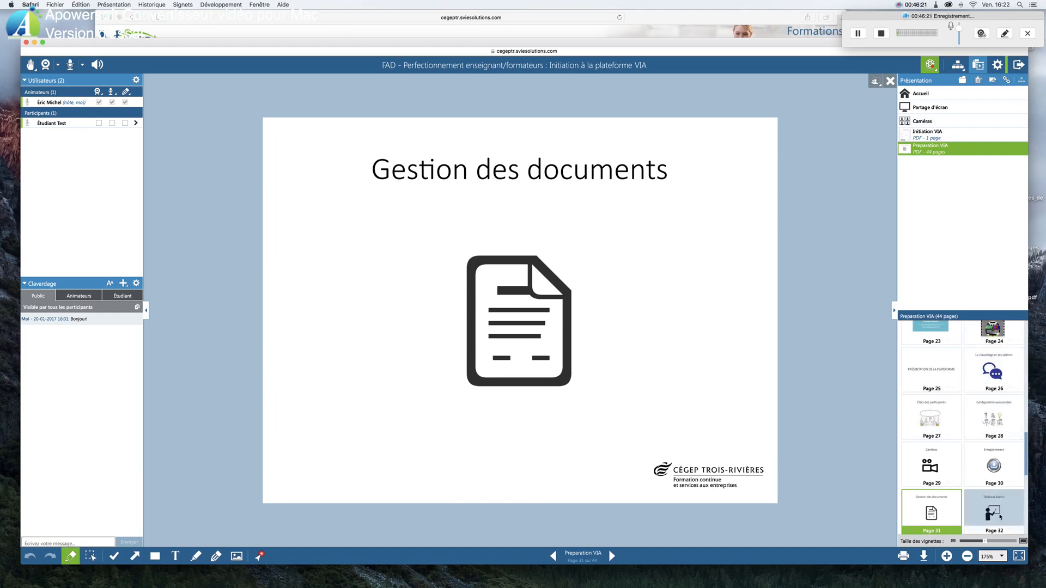
{"action": "left_click", "coordinate": [1000, 516]}
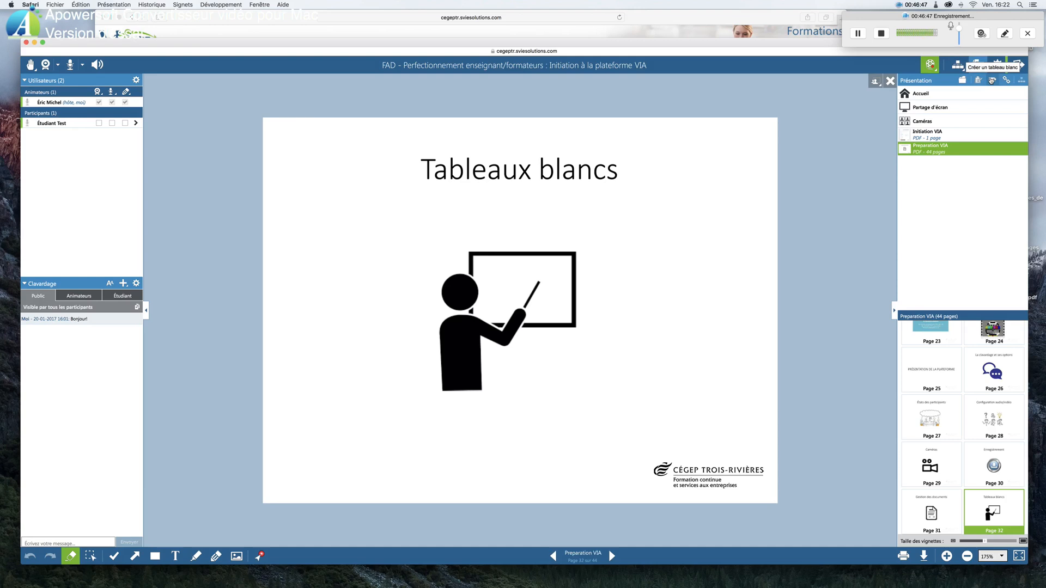
{"action": "left_click", "coordinate": [992, 81]}
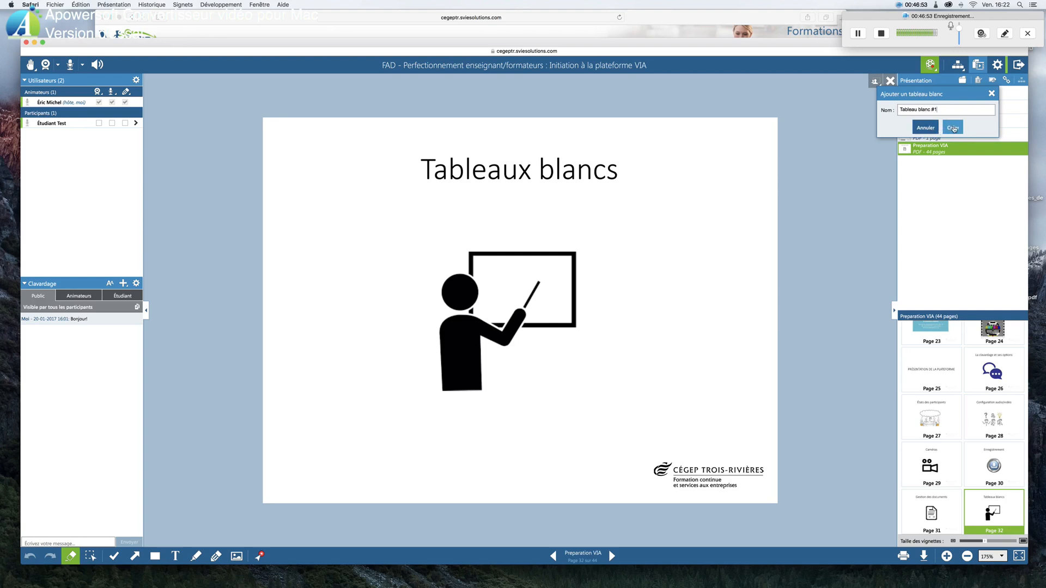
{"action": "left_click", "coordinate": [945, 129]}
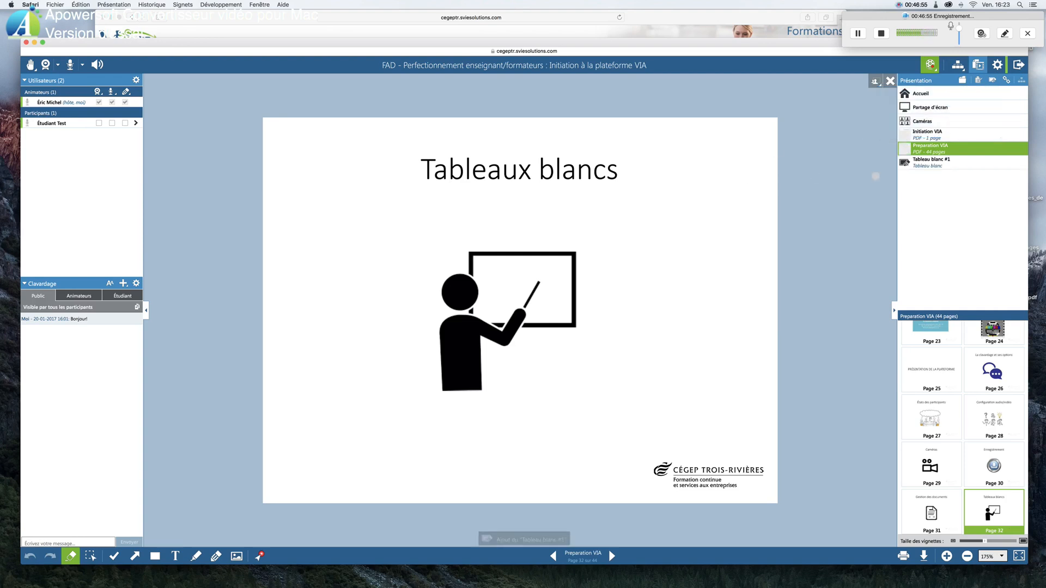
{"action": "left_click", "coordinate": [940, 163]}
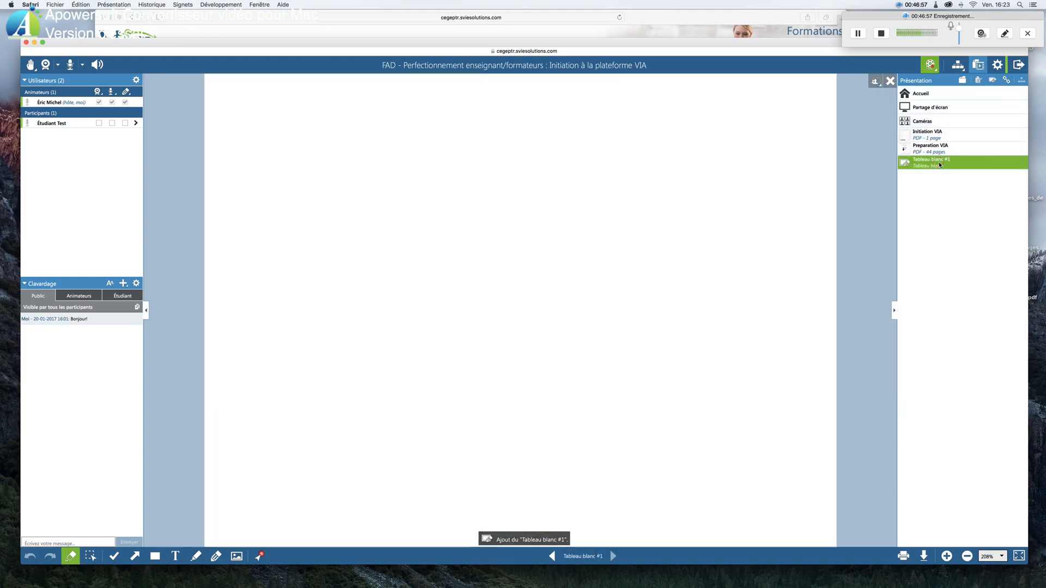
Draw large freehand green 26 pt highlighter strokes on the whiteboard and erase them
{"action": "left_click", "coordinate": [196, 556]}
{"action": "left_click_drag", "start_coordinate": [440, 181], "coordinate": [654, 243]}
{"action": "mouse_move", "coordinate": [351, 265]}
{"action": "left_mouse_down"}
{"action": "mouse_move", "coordinate": [624, 383]}
{"action": "mouse_move", "coordinate": [479, 292]}
{"action": "left_mouse_up"}
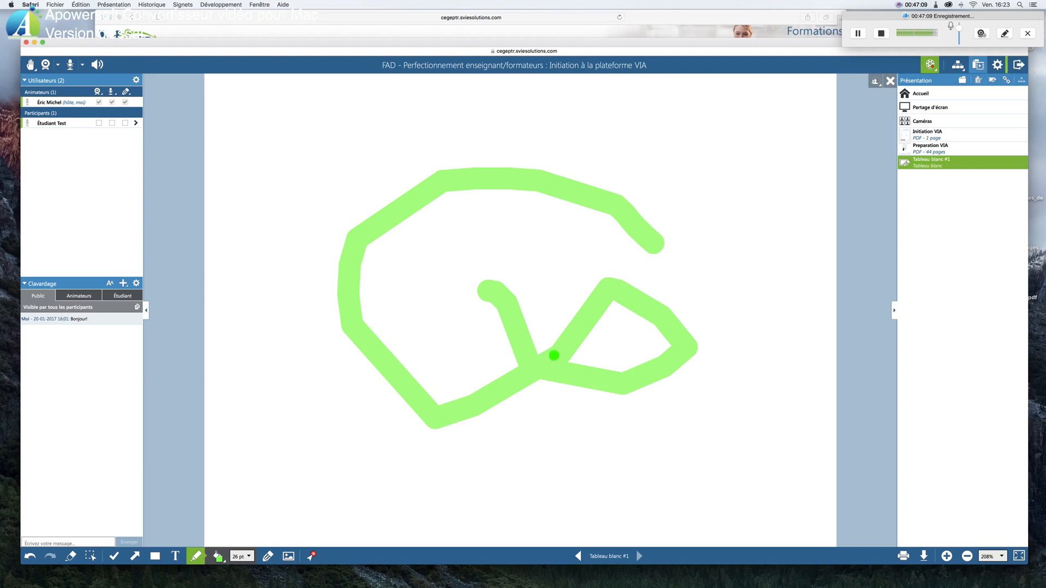
{"action": "left_click", "coordinate": [77, 559]}
{"action": "left_click_drag", "start_coordinate": [556, 155], "coordinate": [492, 251]}
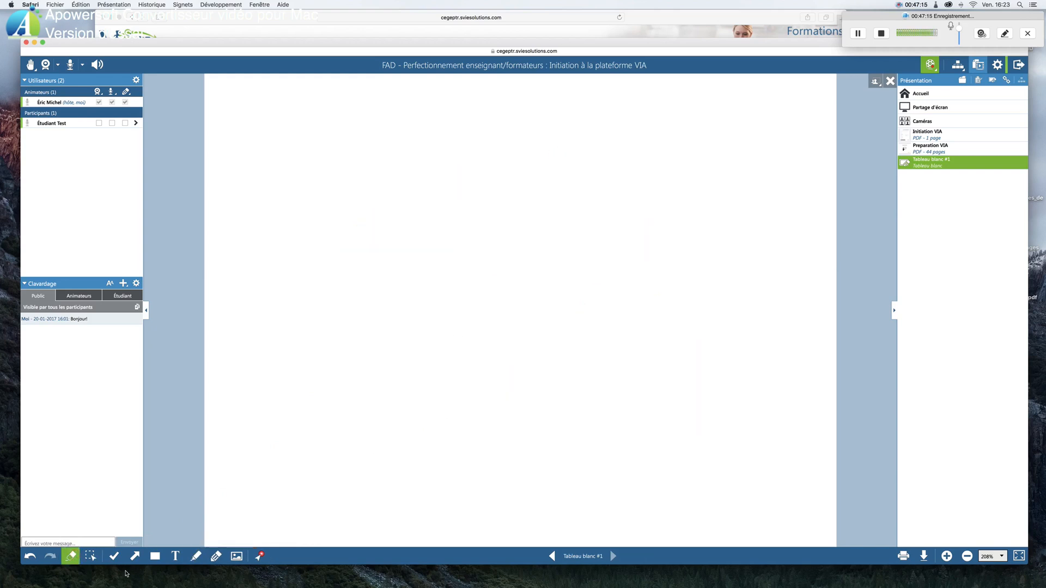
Add teal 12 pt text to the whiteboard reading "Bonjour," with "Le cours de ce soir débutera à 18 h 30." on the line below
{"action": "left_click", "coordinate": [175, 557]}
{"action": "left_click", "coordinate": [353, 148]}
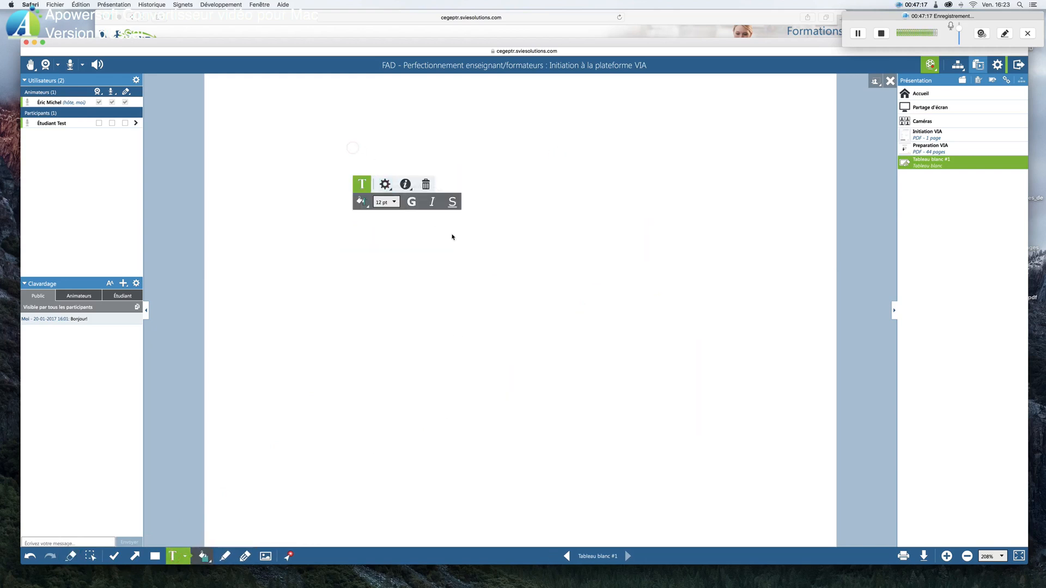
{"action": "type", "text": "Bonjour,"}
{"action": "key", "text": "Return"}
{"action": "type", "text": "Le cours de"}
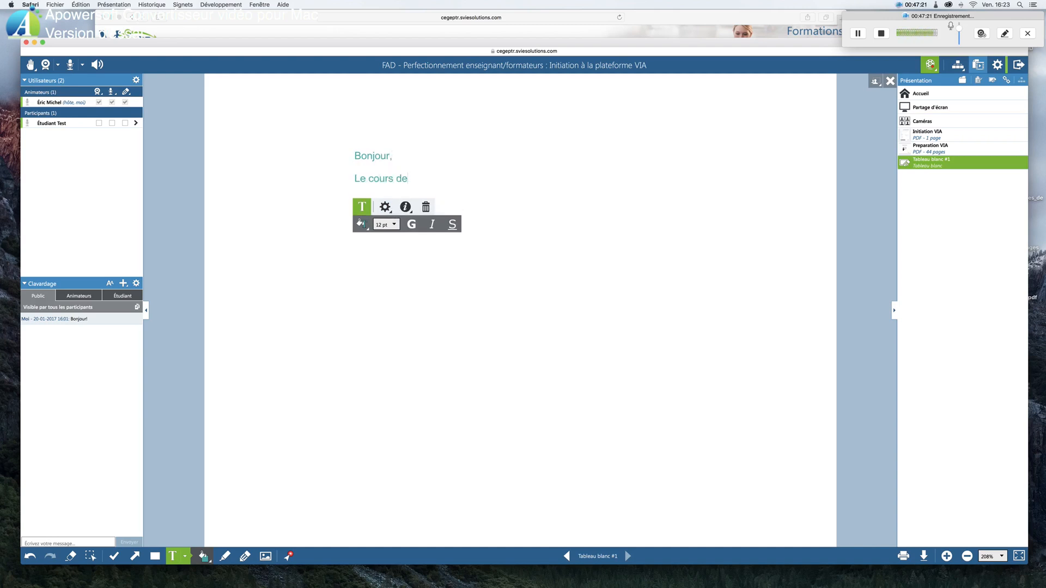
{"action": "type", "text": " ce soir débutera à 18 h 30."}
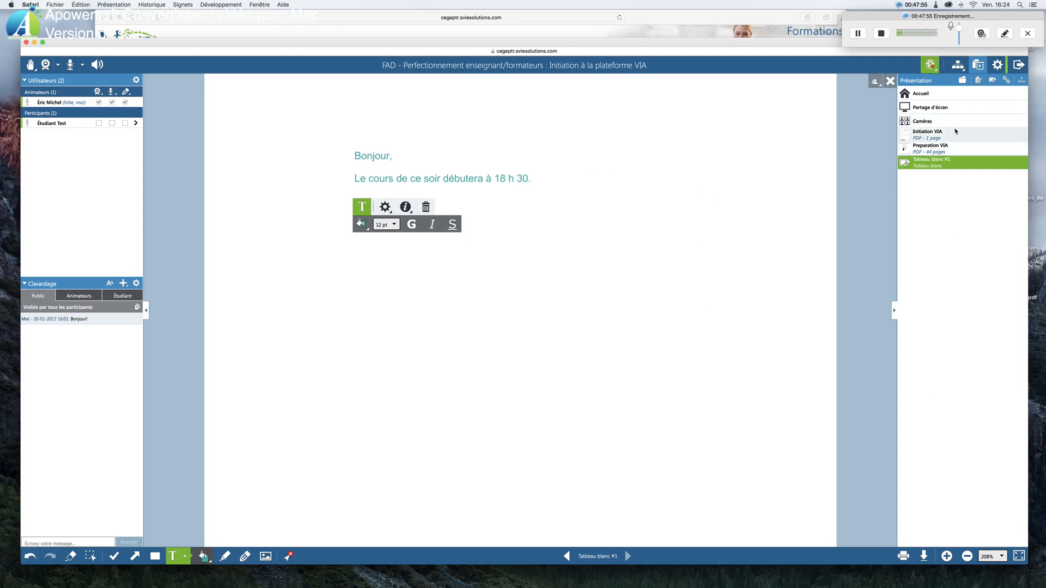
Revisit the Initiation VIA document, return to Preparation VIA and advance past its Tableaux blancs page
{"action": "left_click", "coordinate": [940, 145]}
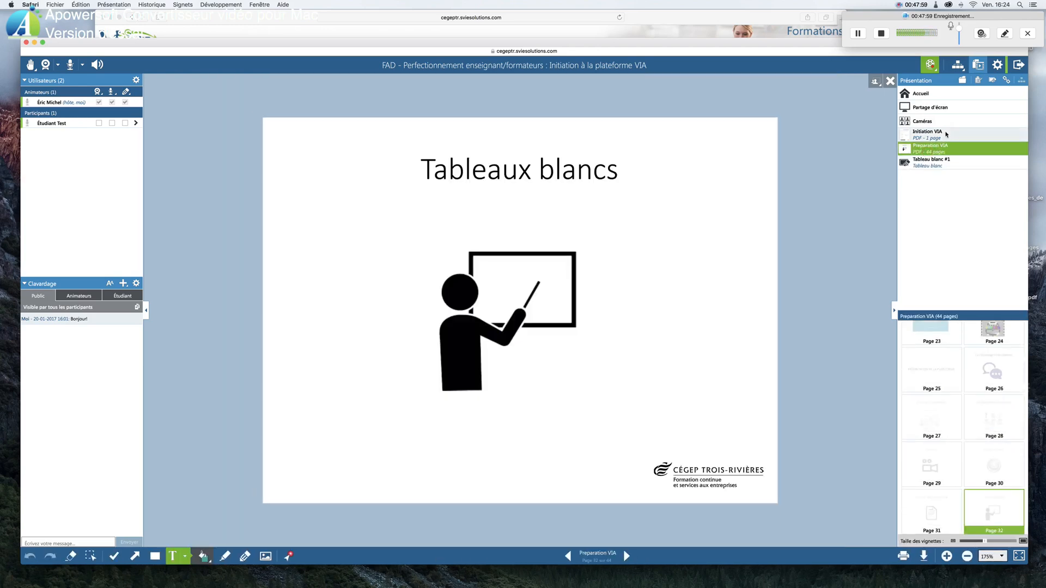
{"action": "left_click", "coordinate": [947, 134]}
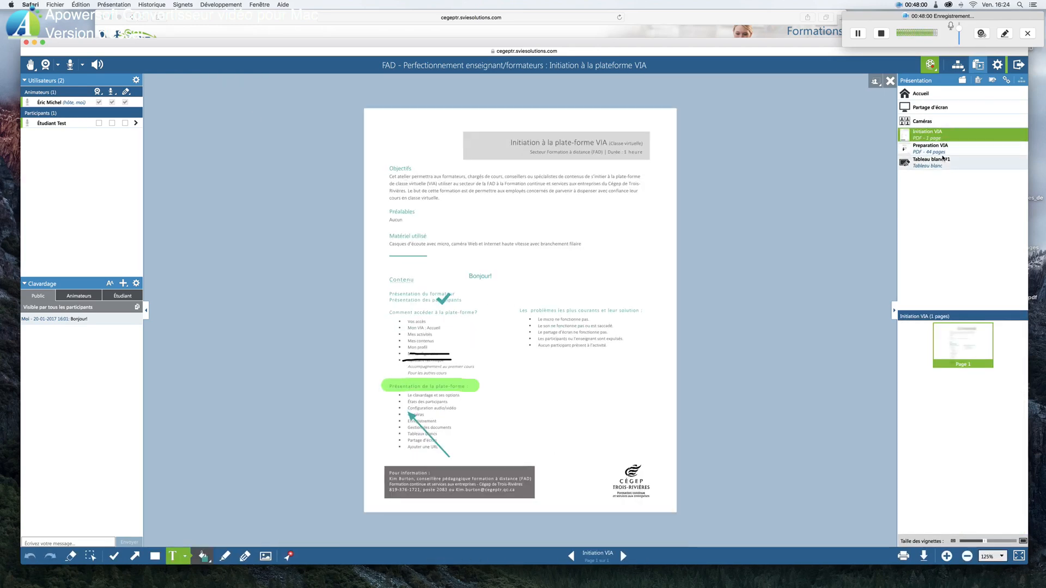
{"action": "left_click", "coordinate": [943, 147]}
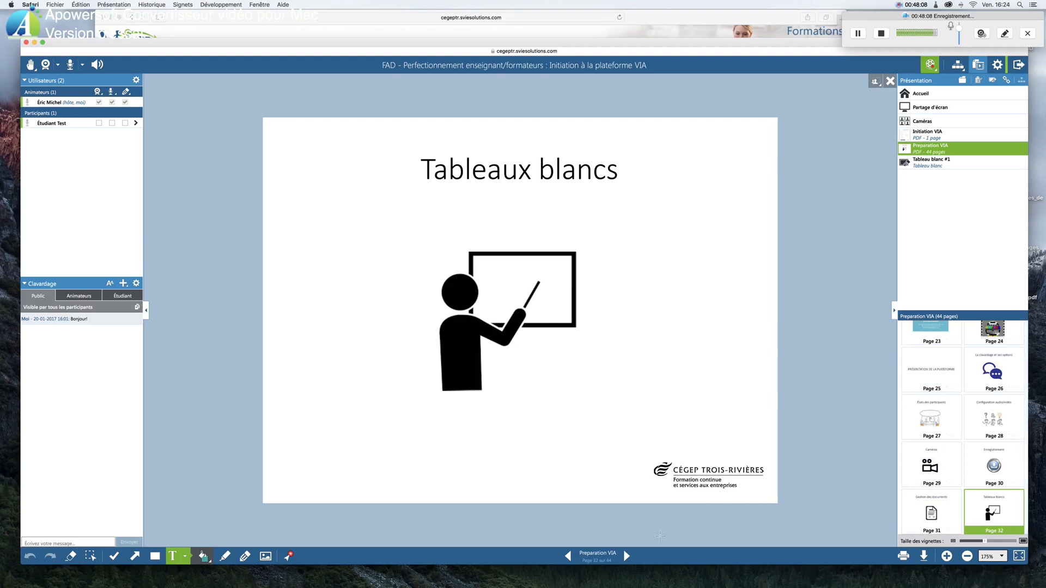
{"action": "left_click", "coordinate": [627, 556]}
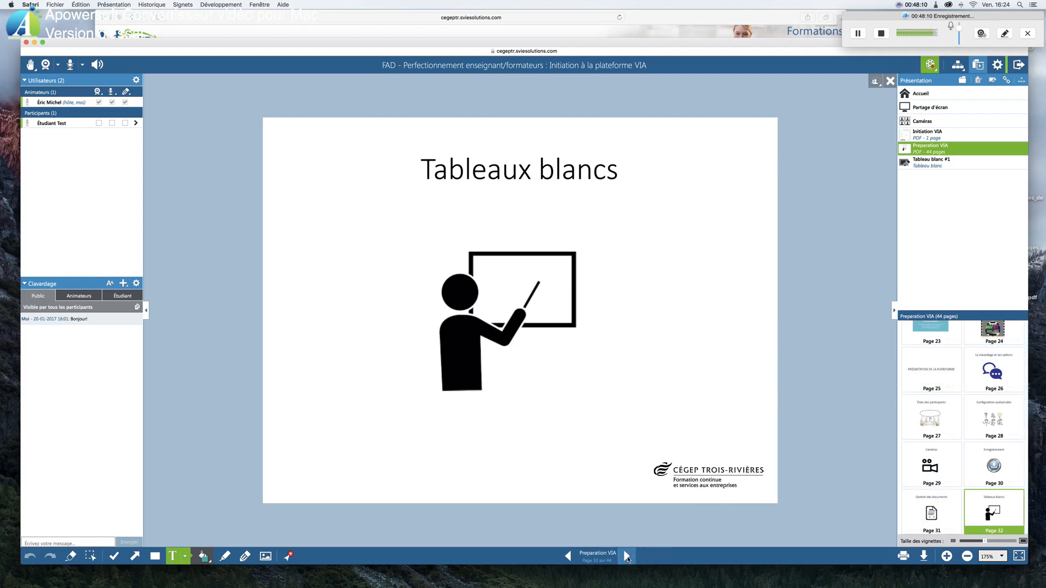